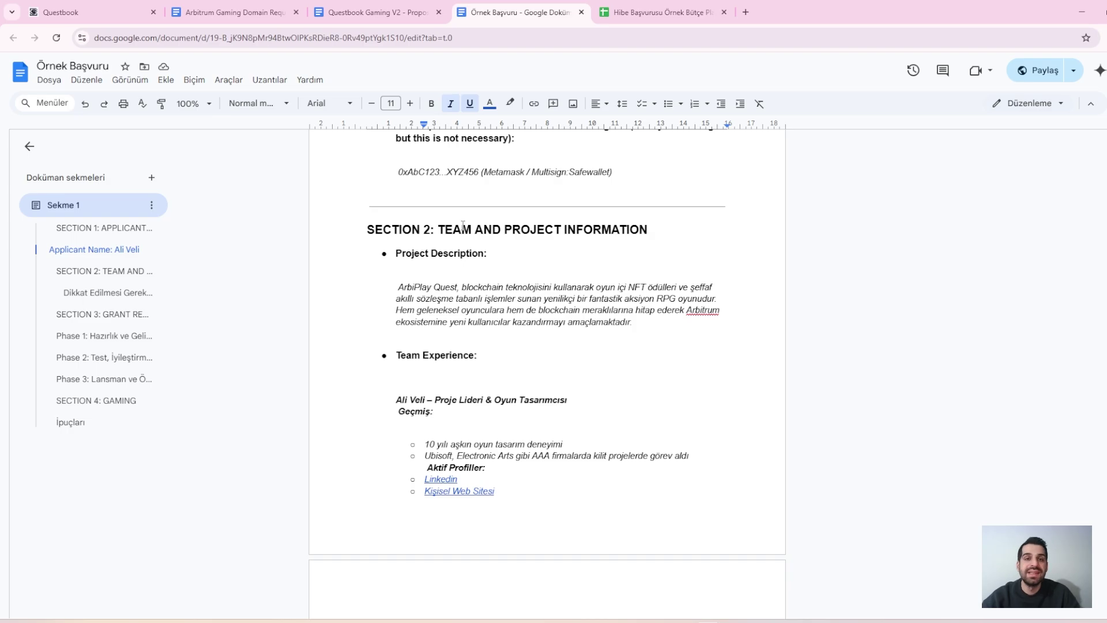
Step: Review the sample application from the team information in Section 2 through the implementation phases and deliverables in Section 3
scroll(463, 225, "down", 10)
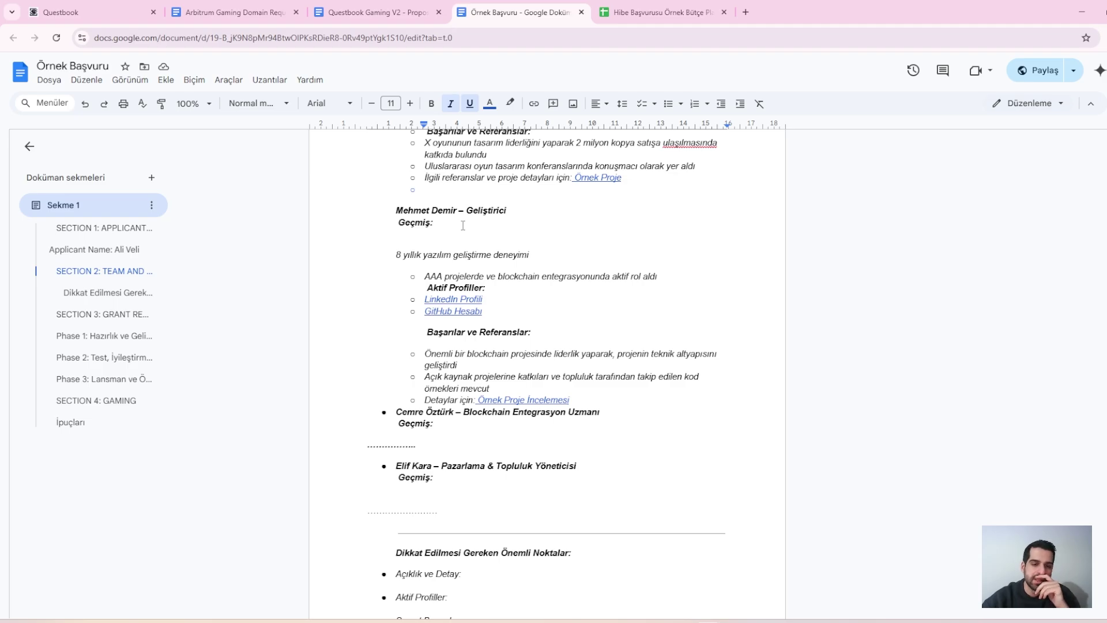
scroll(463, 225, "down", 10)
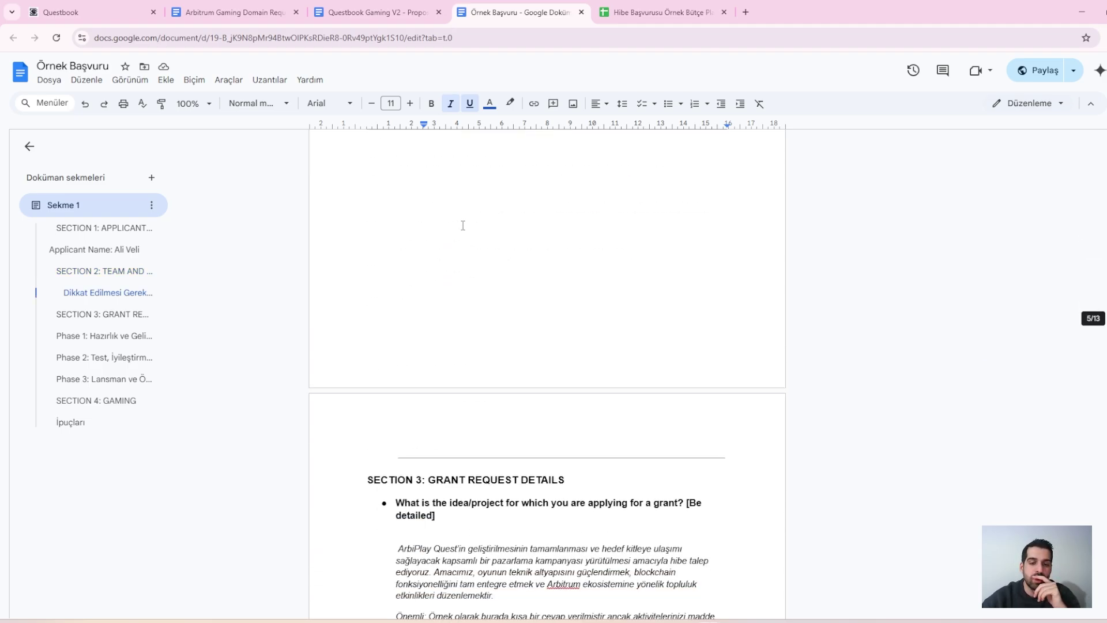
scroll(463, 226, "down", 6)
scroll(463, 226, "up", 1)
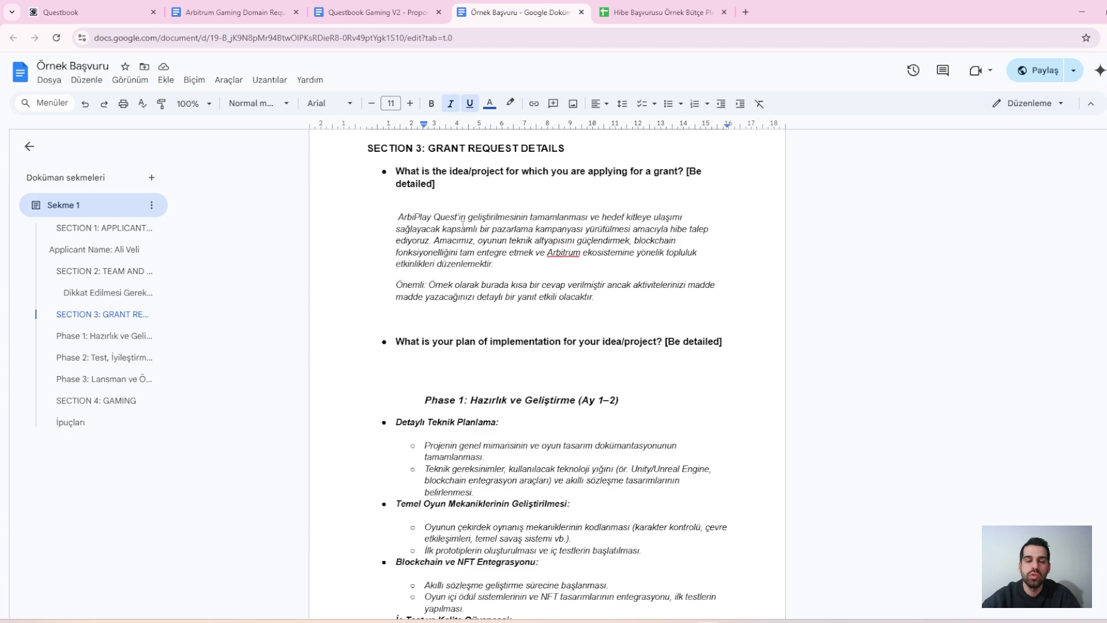
scroll(463, 226, "down", 8)
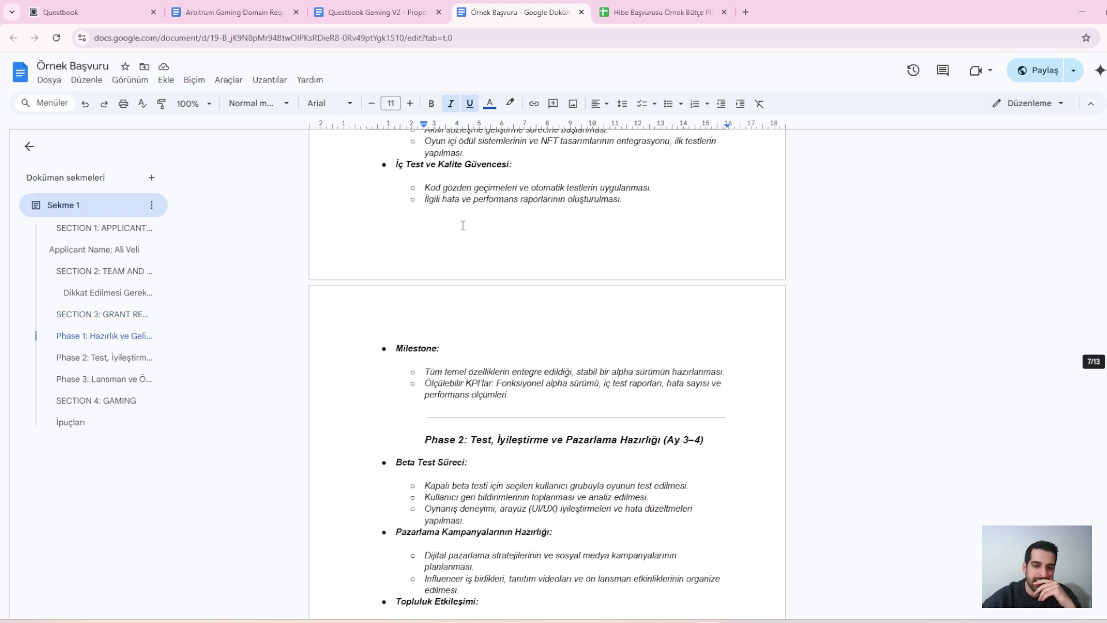
scroll(463, 225, "down", 18)
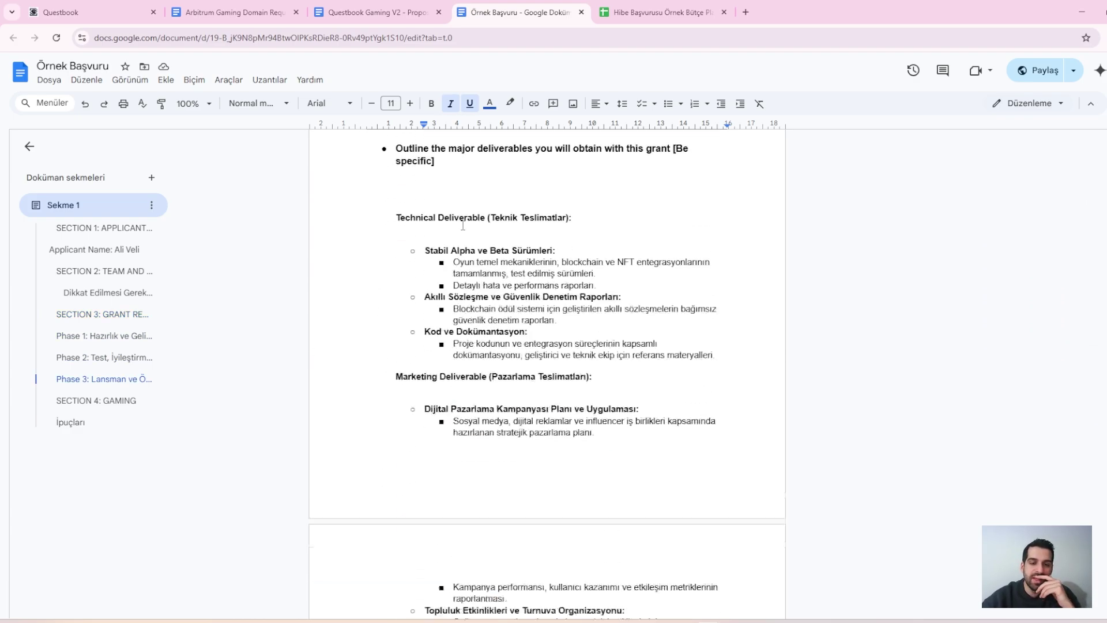
scroll(462, 225, "down", 8)
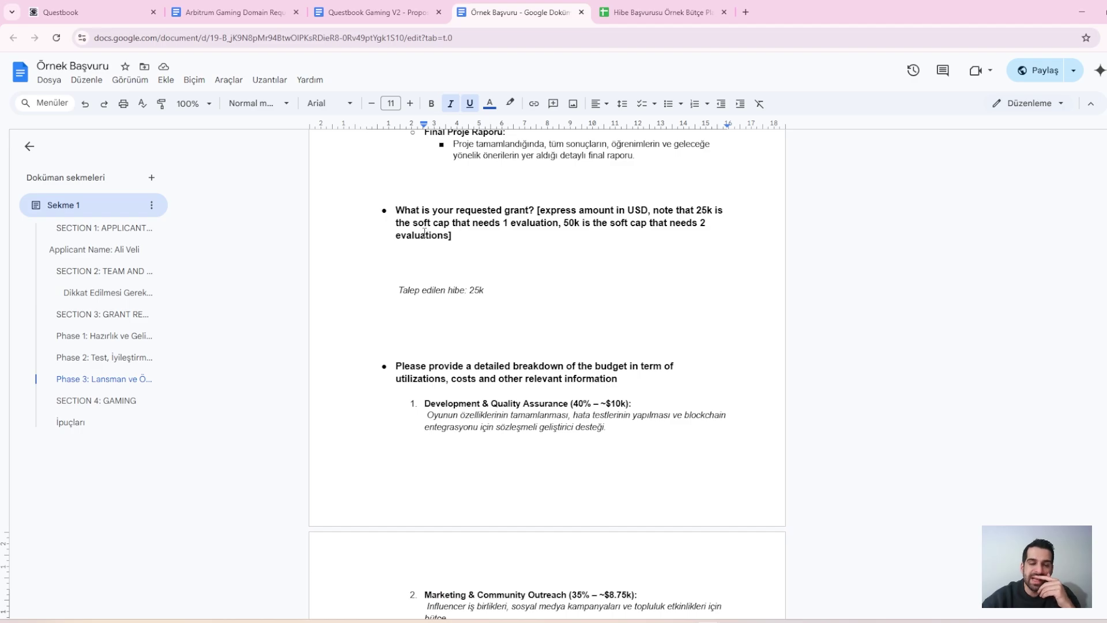
Step: Highlight the requested grant answer in Section 3 and read through the deliverables and the detailed budget breakdown around it
left_click(467, 290)
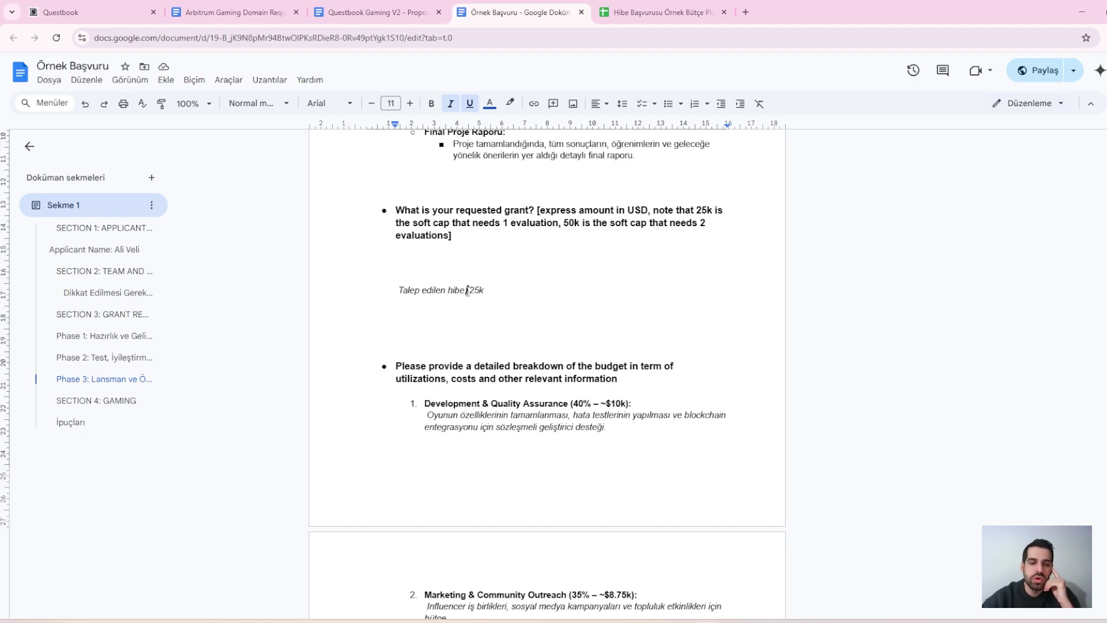
triple_click(467, 290)
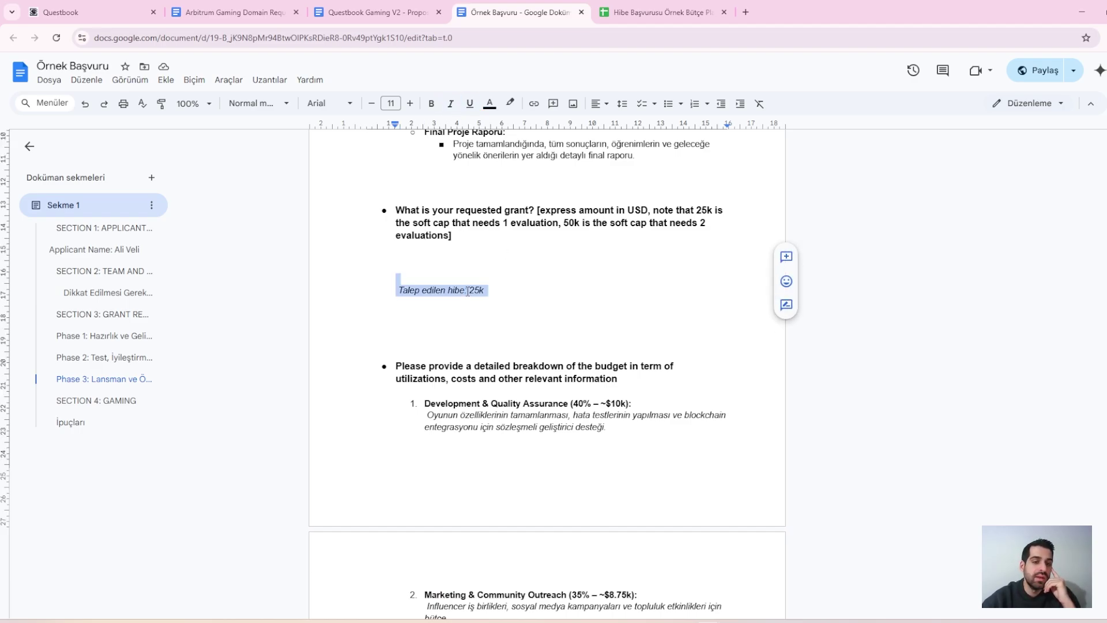
scroll(467, 290, "up", 5)
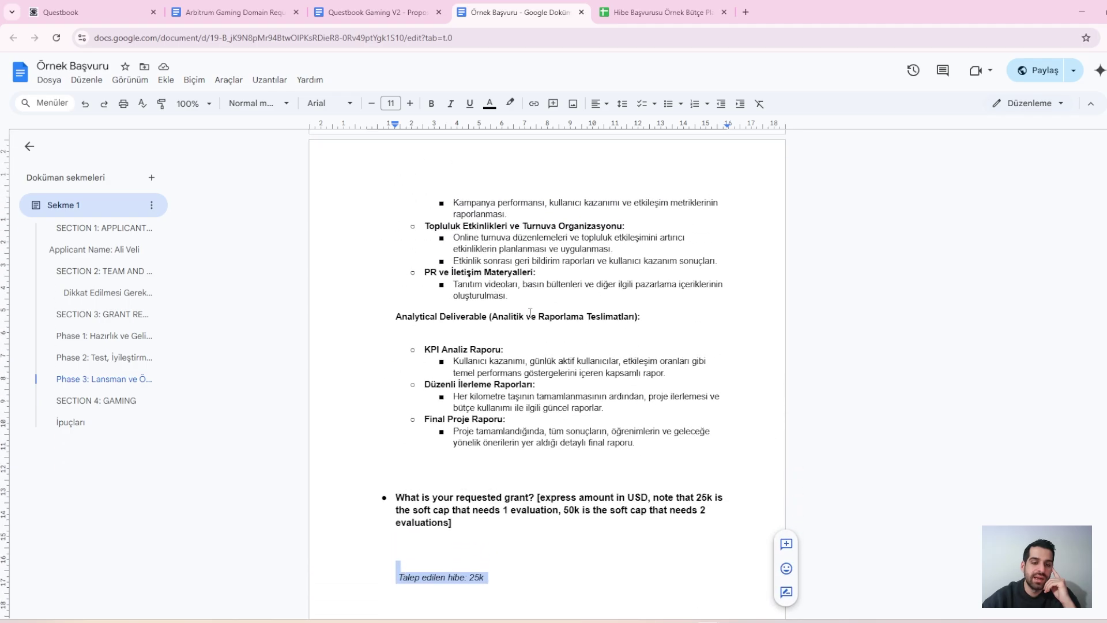
scroll(528, 311, "down", 8)
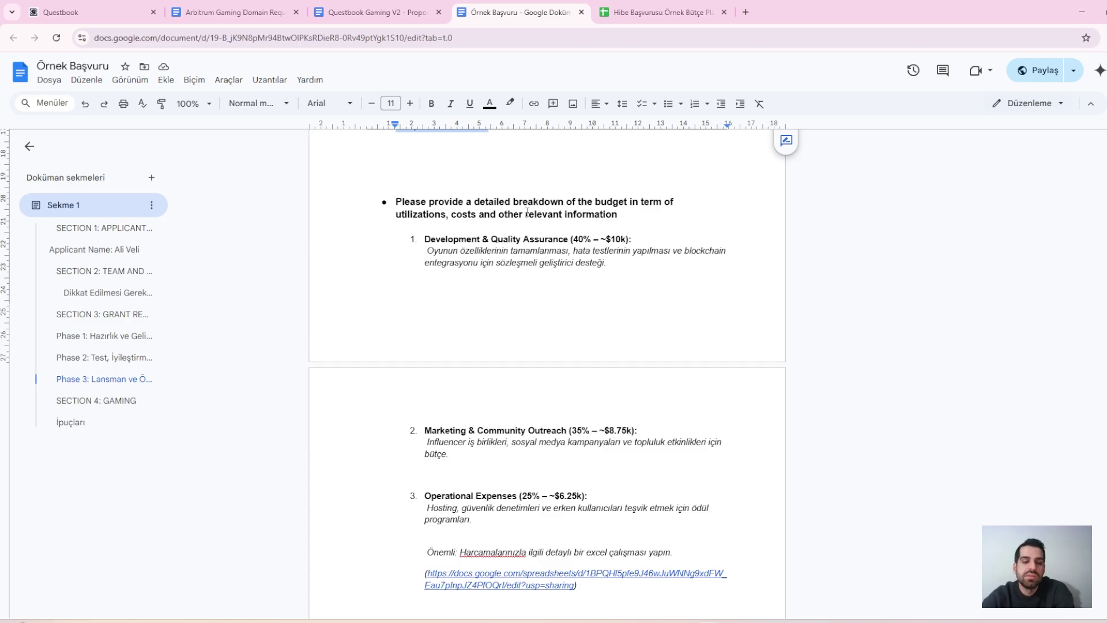
scroll(527, 211, "down", 2)
Step: Switch to the Hibe Başvurusu Örnek Bütçe Planlaması spreadsheet in Google Sheets and inspect the total cost in the Budget Overview
left_click(605, 6)
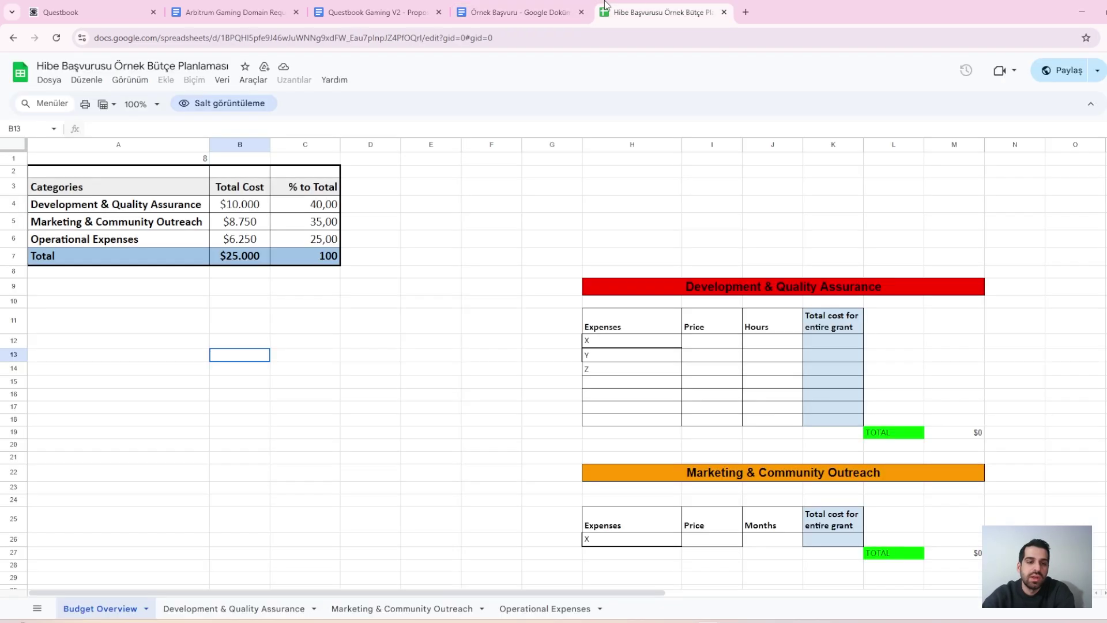
left_click(519, 12)
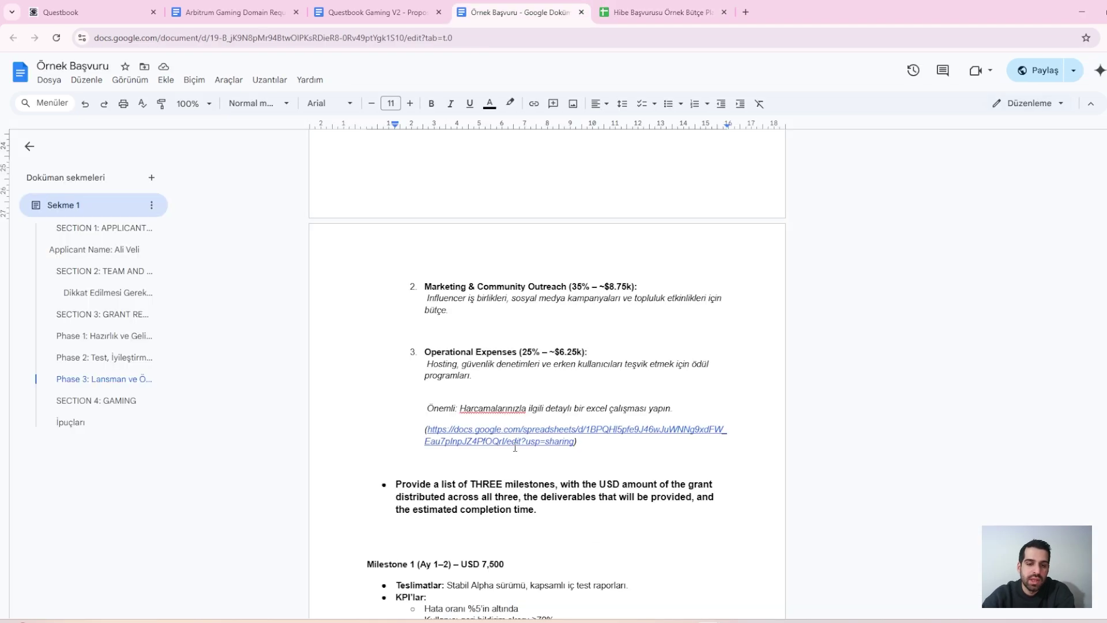
left_click(676, 8)
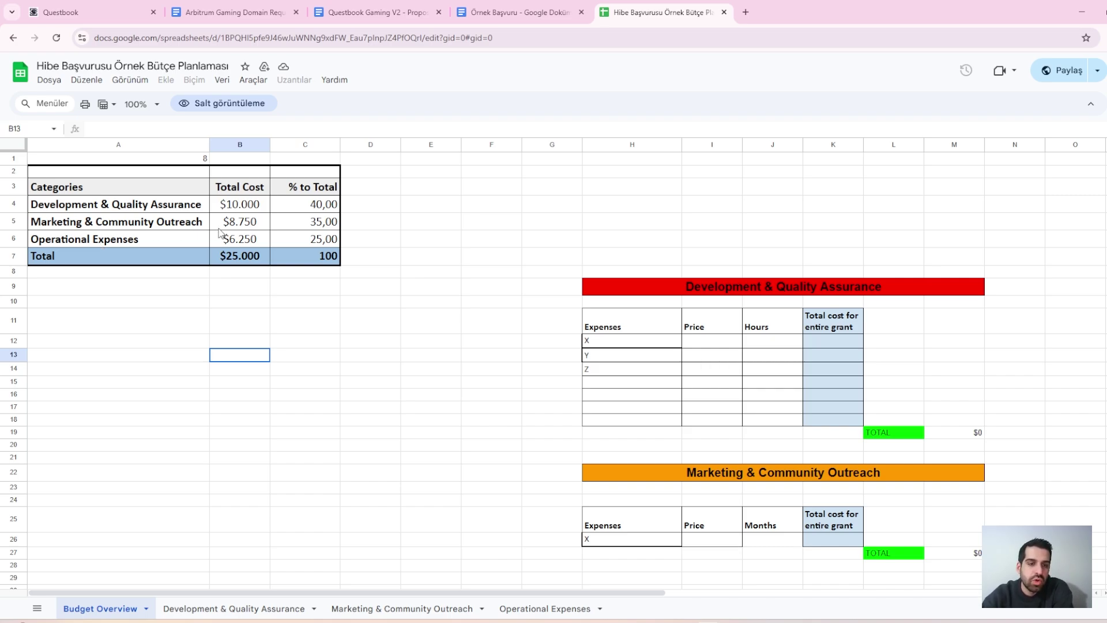
left_click(241, 263)
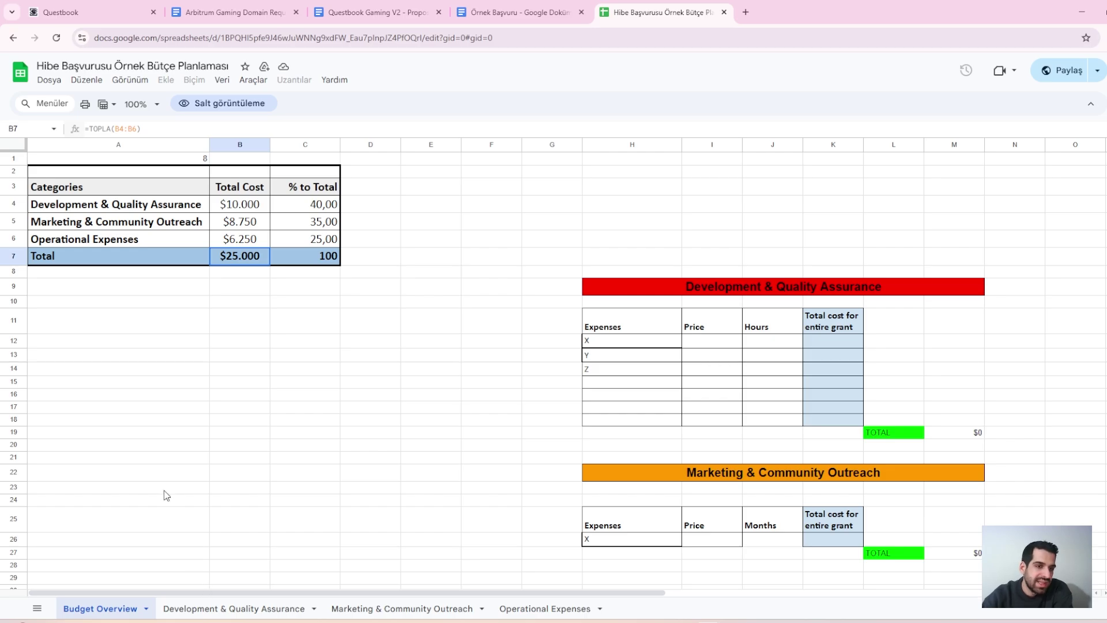
Step: Examine the expense items, descriptions and costs row by row in the Development & Quality Assurance sheet
left_click(259, 608)
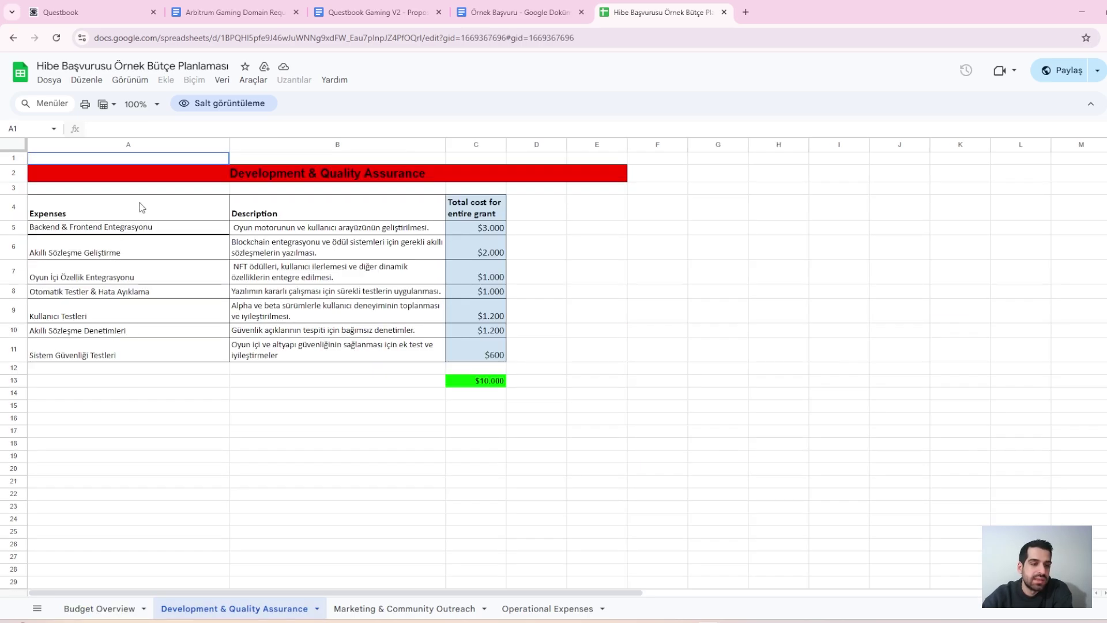
left_click(145, 231)
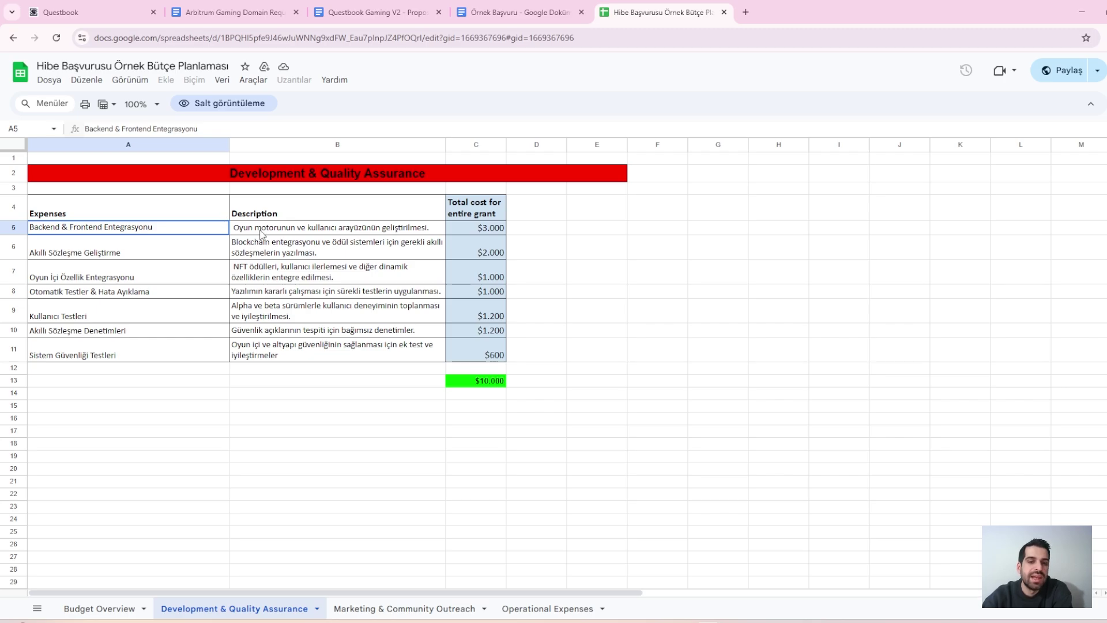
left_click(491, 229)
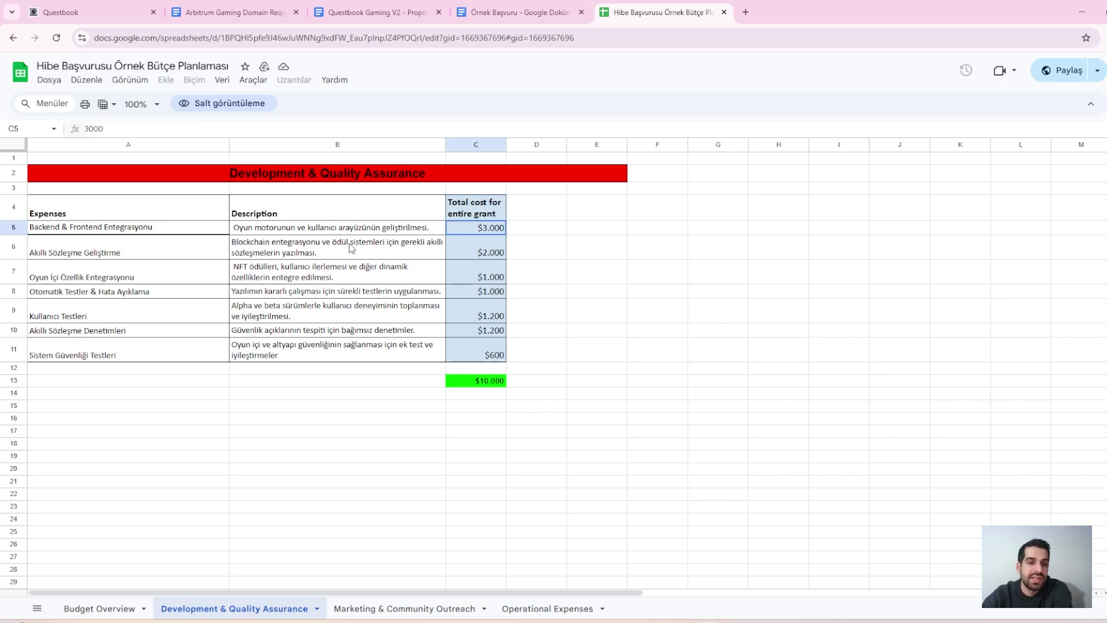
left_click(182, 248)
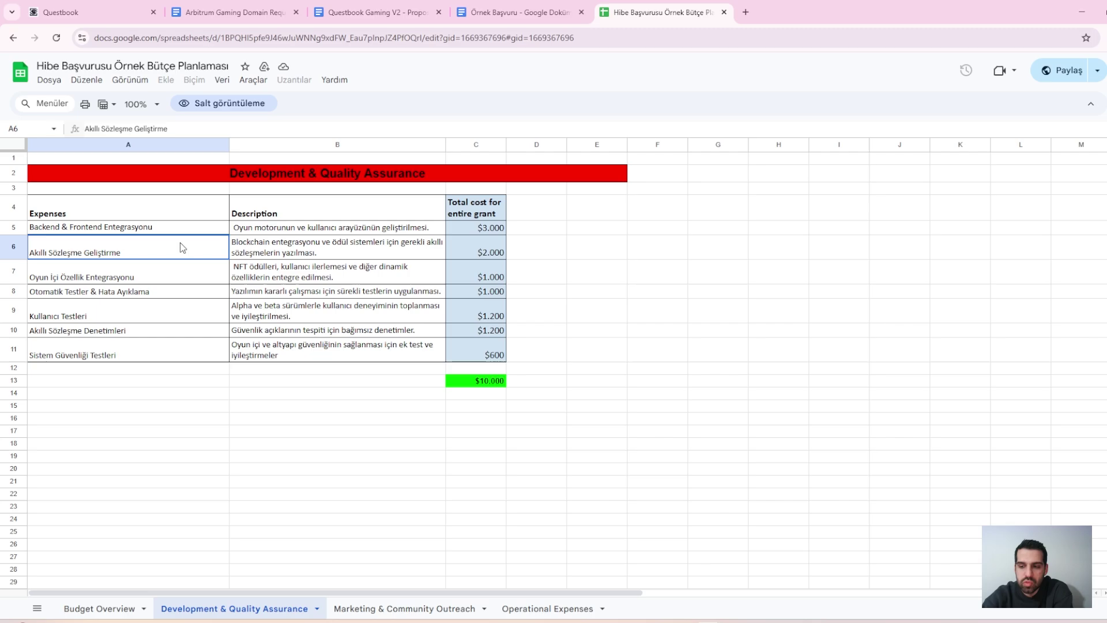
left_click(292, 246)
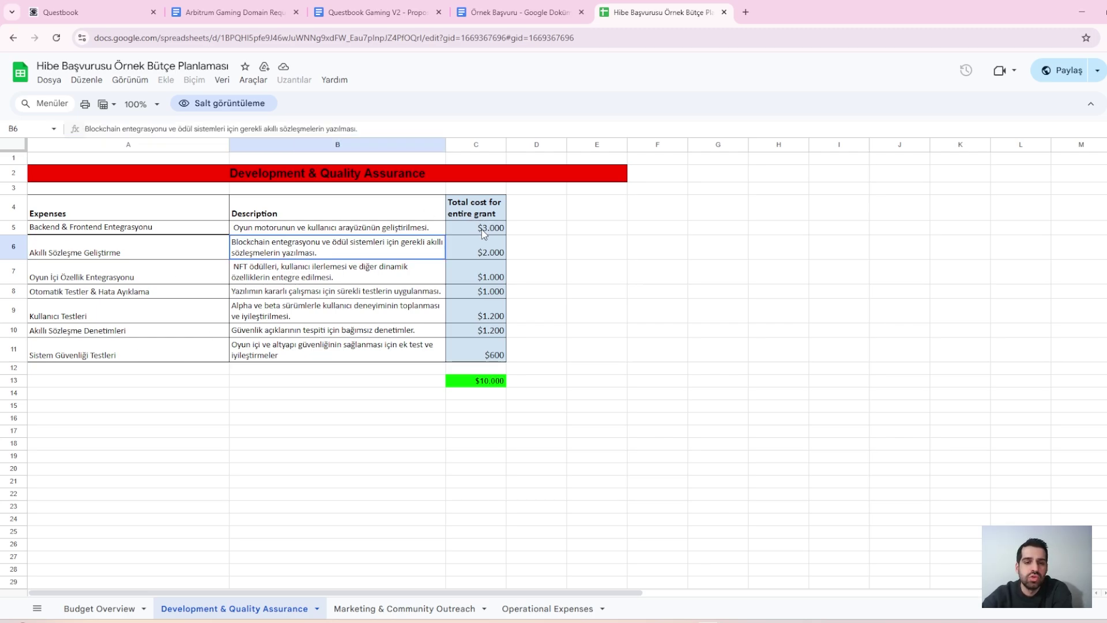
left_click(175, 271)
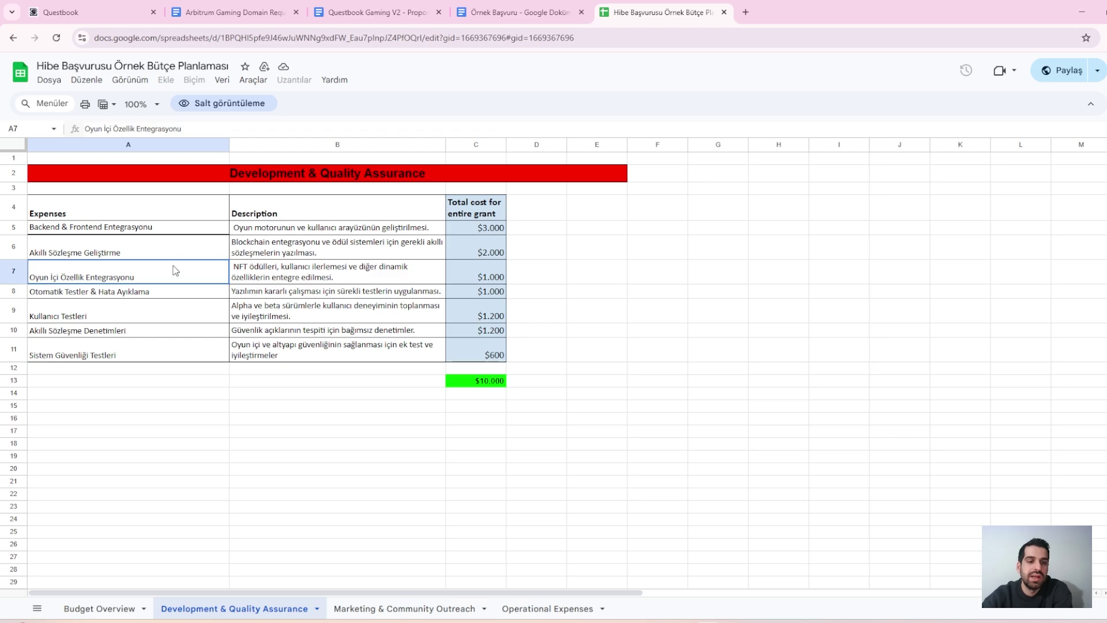
left_click(187, 304)
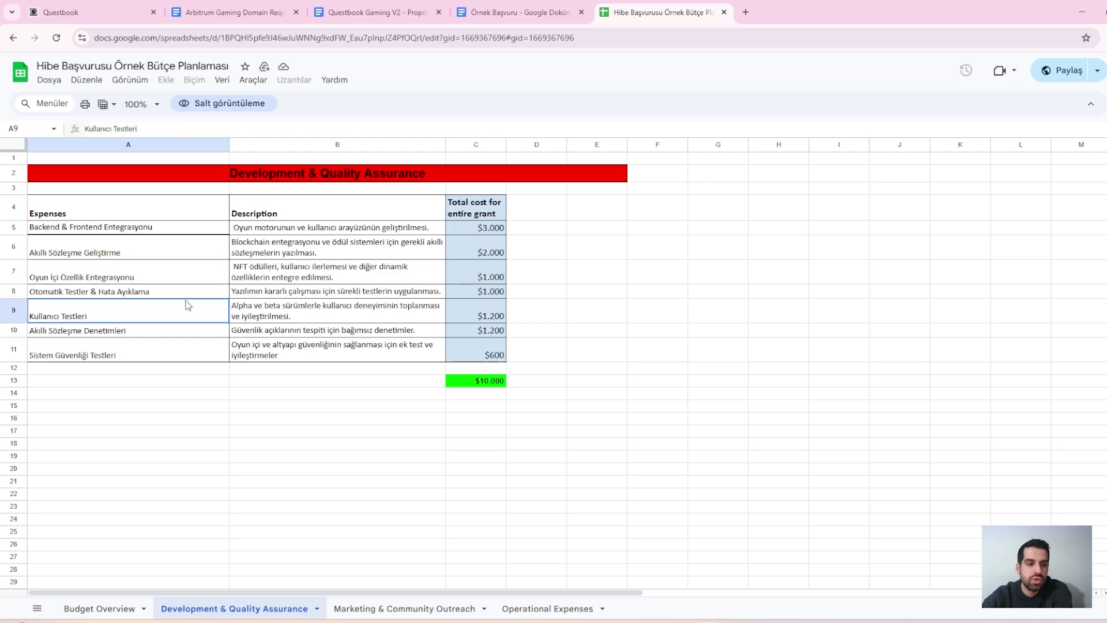
left_click(225, 294)
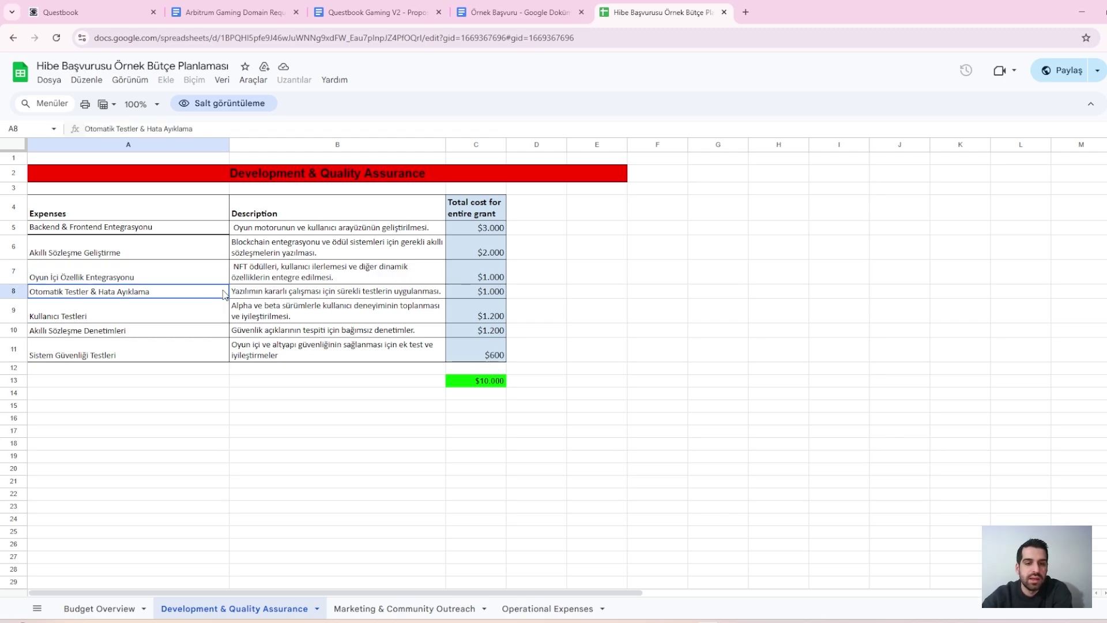
left_click(115, 316)
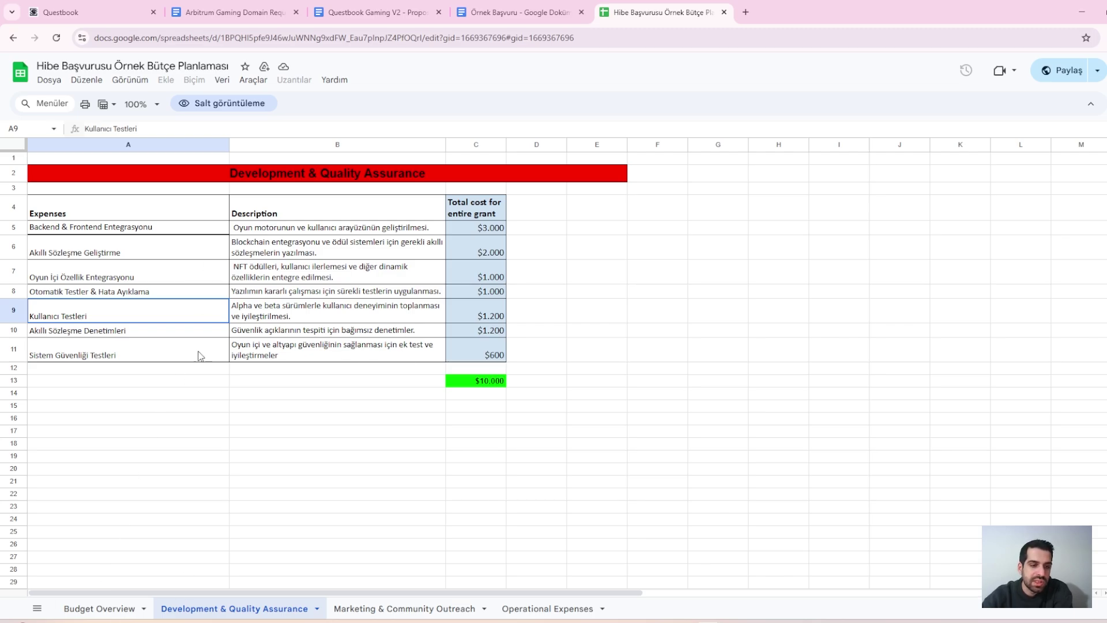
Step: Compare the Budget Overview categories with the itemised expenses in the Development & Quality Assurance sheet
left_click(131, 609)
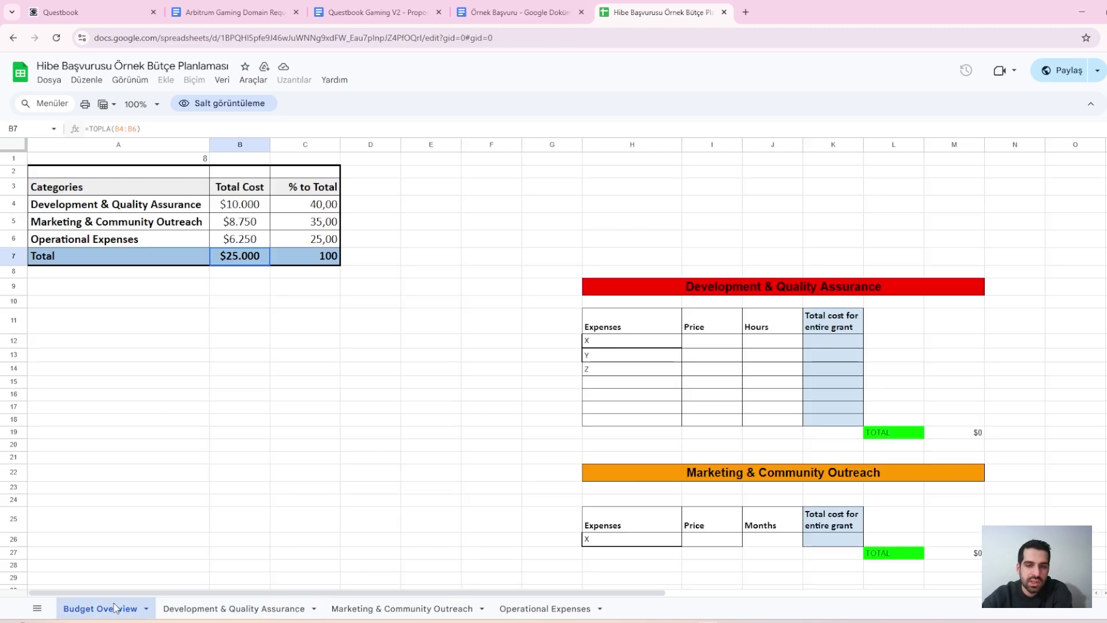
left_click(225, 610)
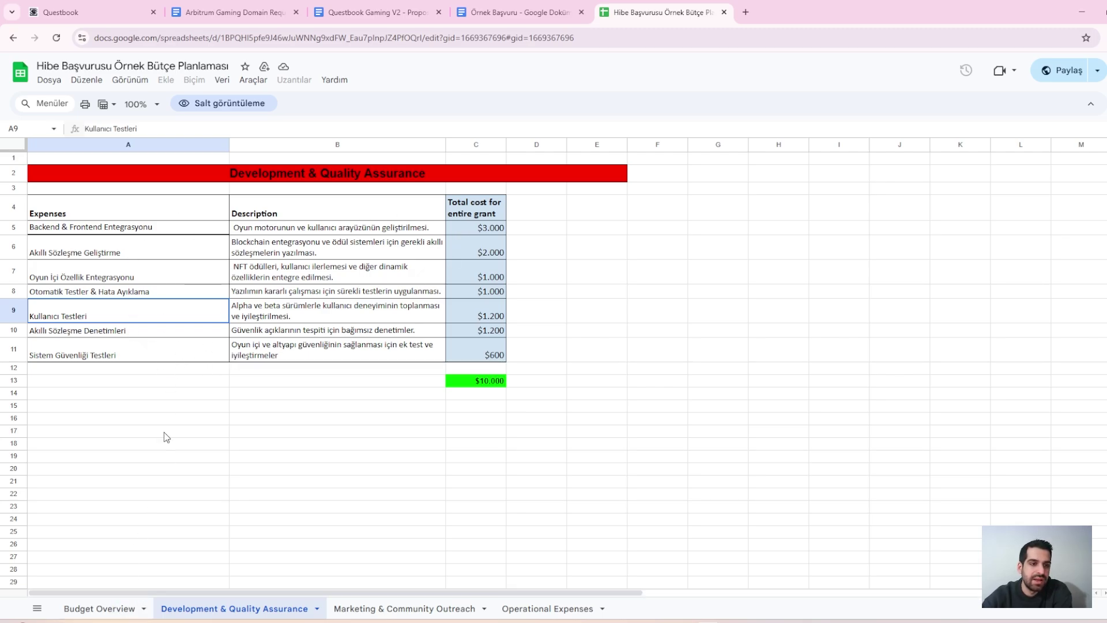
left_click(107, 615)
left_click(252, 608)
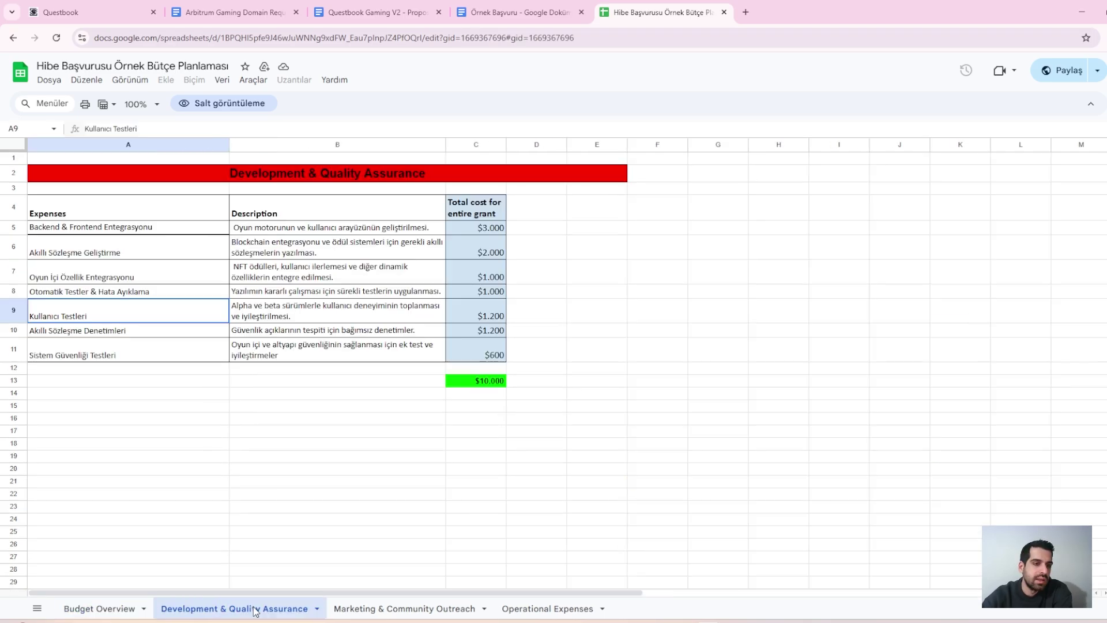
left_click(132, 228)
left_click(110, 609)
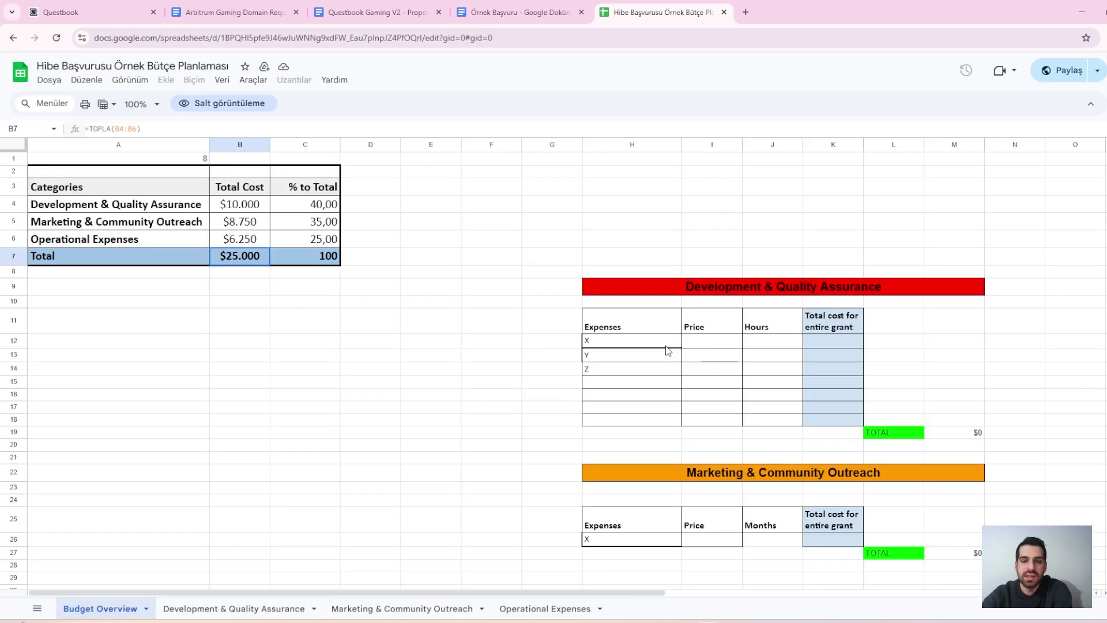
left_click(239, 606)
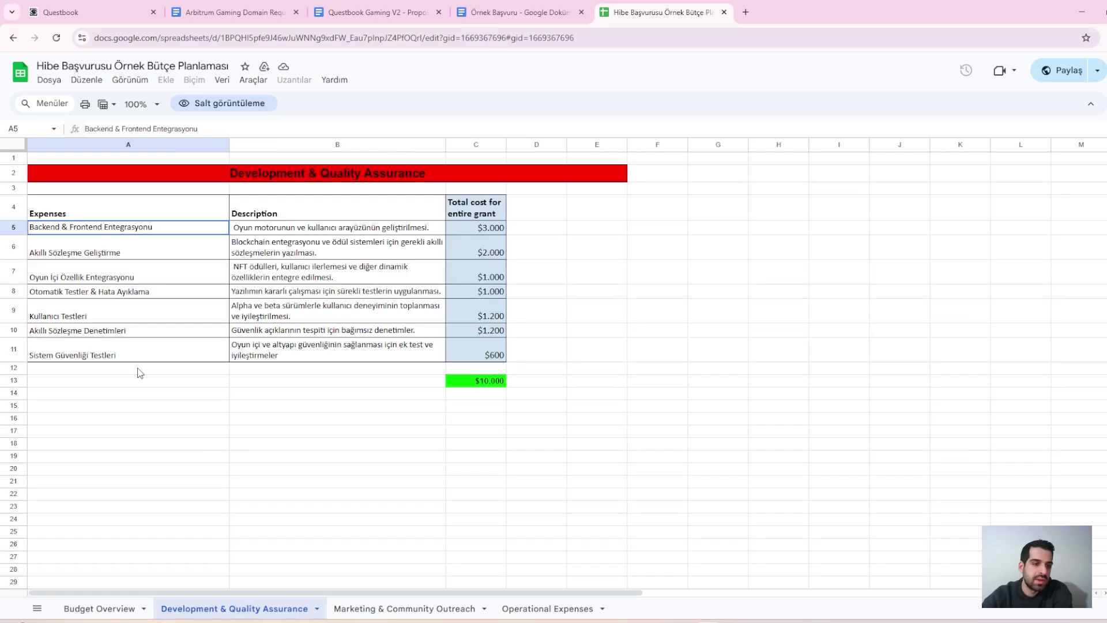
left_click(100, 254)
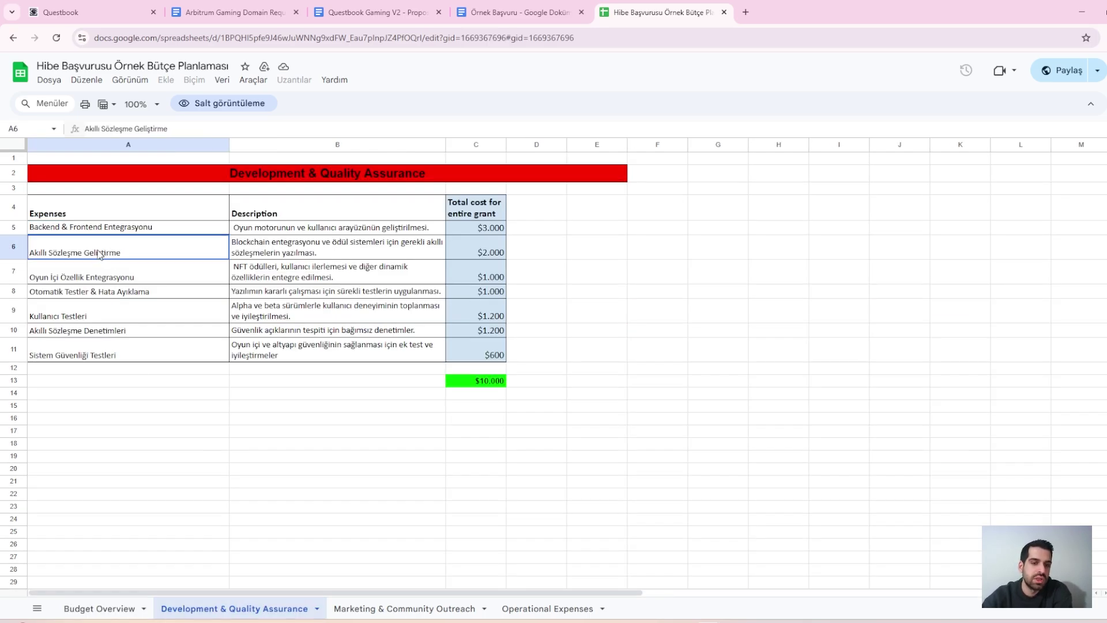
Step: Check the Budget Overview's expense tables and category totals against the cost items in the Development & Quality Assurance sheet
left_click(130, 607)
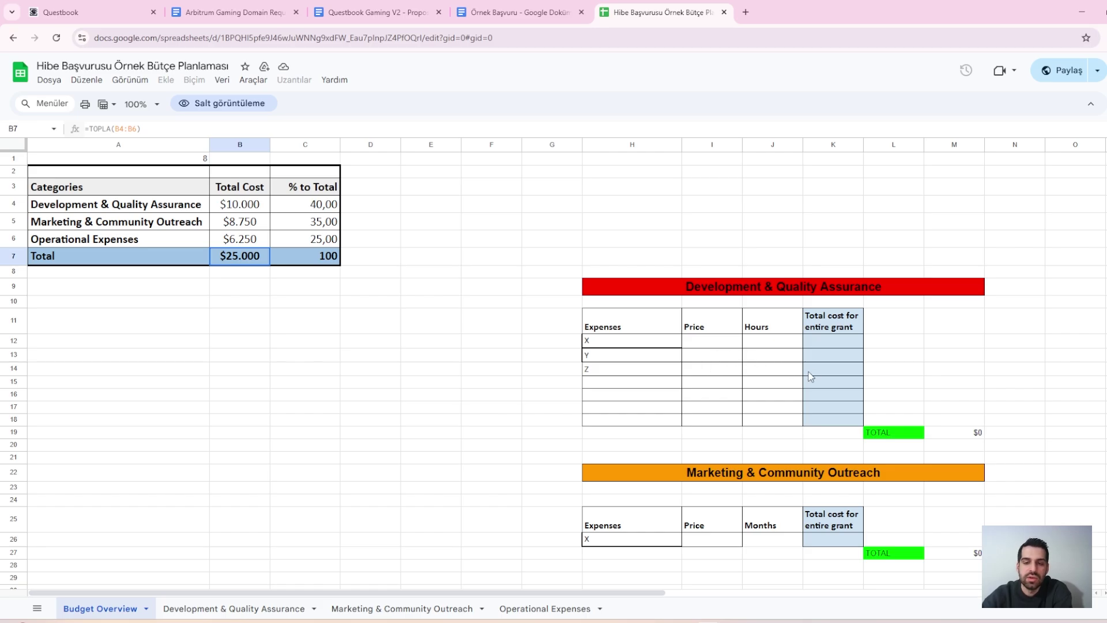
scroll(743, 398, "down", 1)
scroll(744, 399, "down", 2)
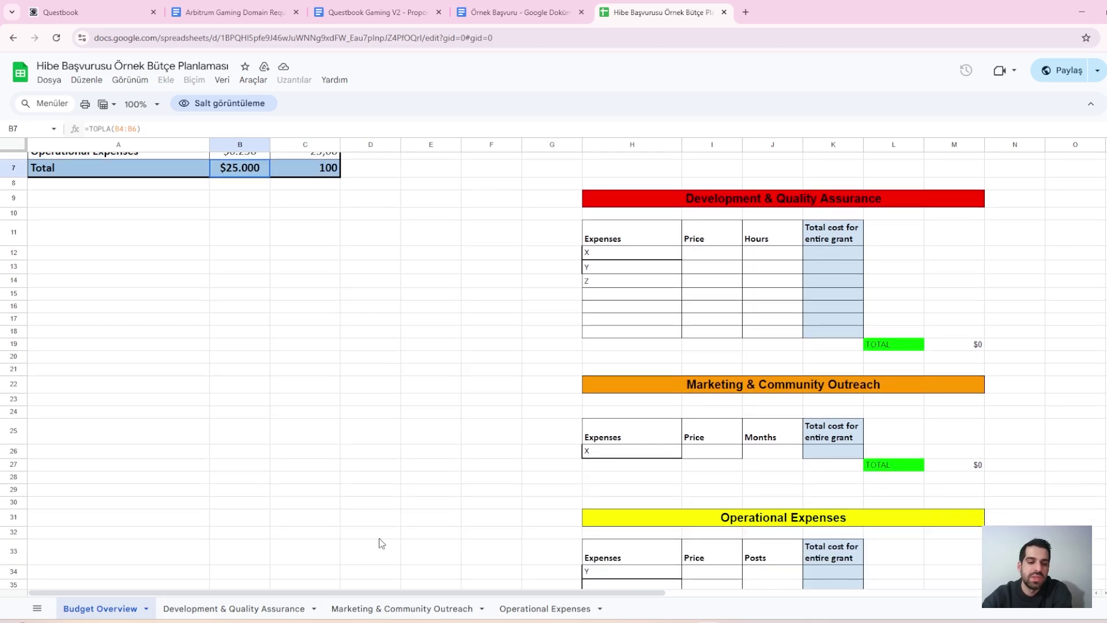
left_click(265, 607)
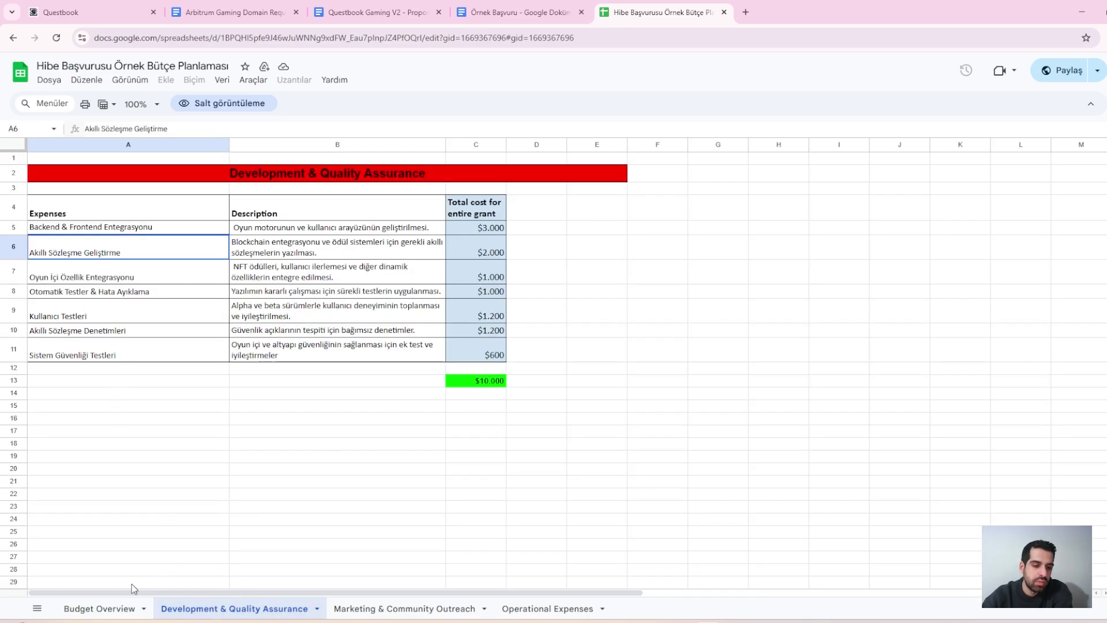
left_click(121, 608)
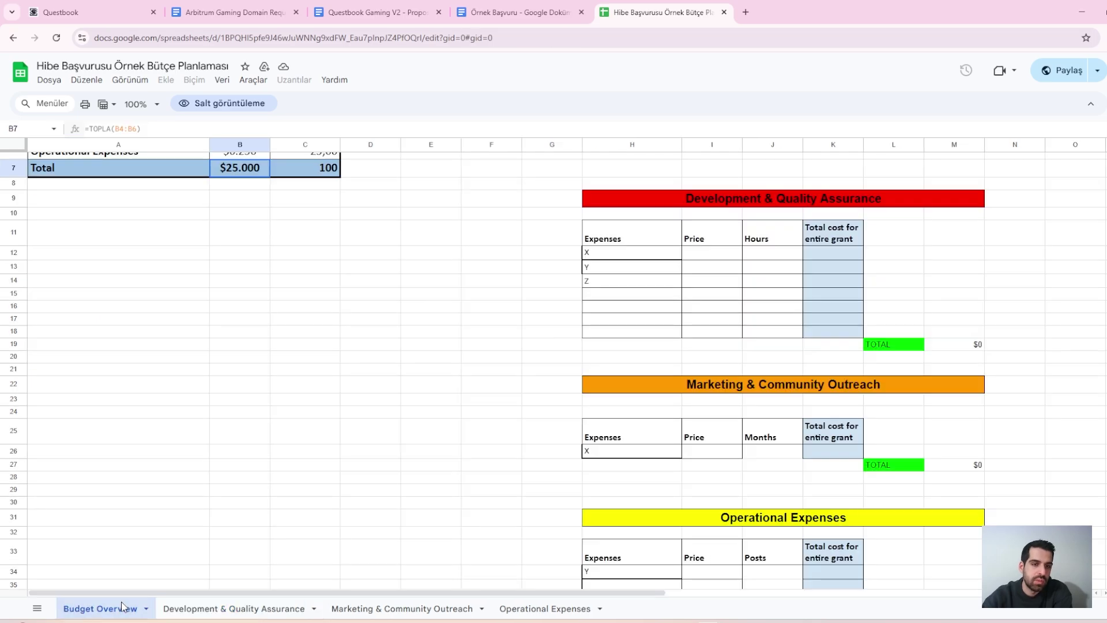
scroll(238, 255, "up", 3)
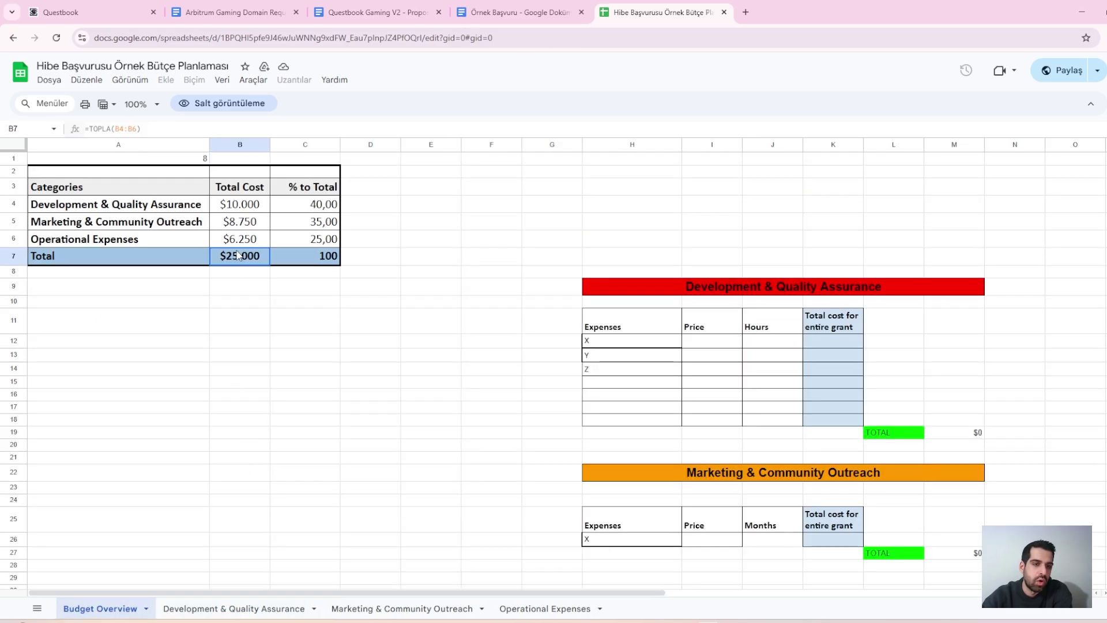
left_click(240, 608)
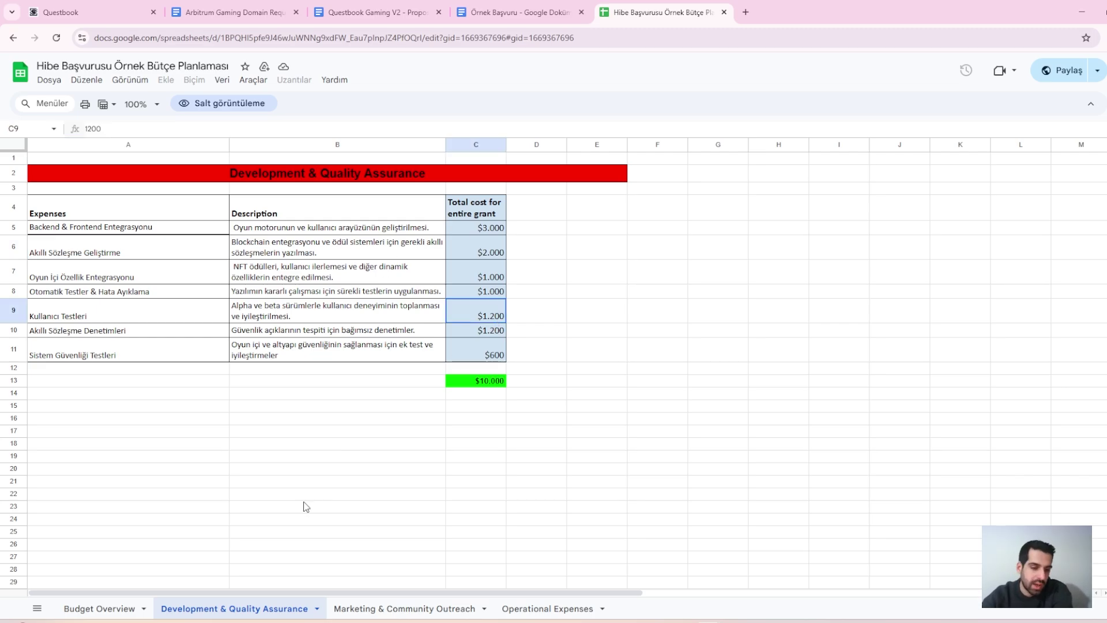
Step: Examine the Marketing & Community Outreach sheet's digital advertising, community and influencer campaign expenses, with their descriptions and costs
left_click(383, 610)
left_click(347, 421)
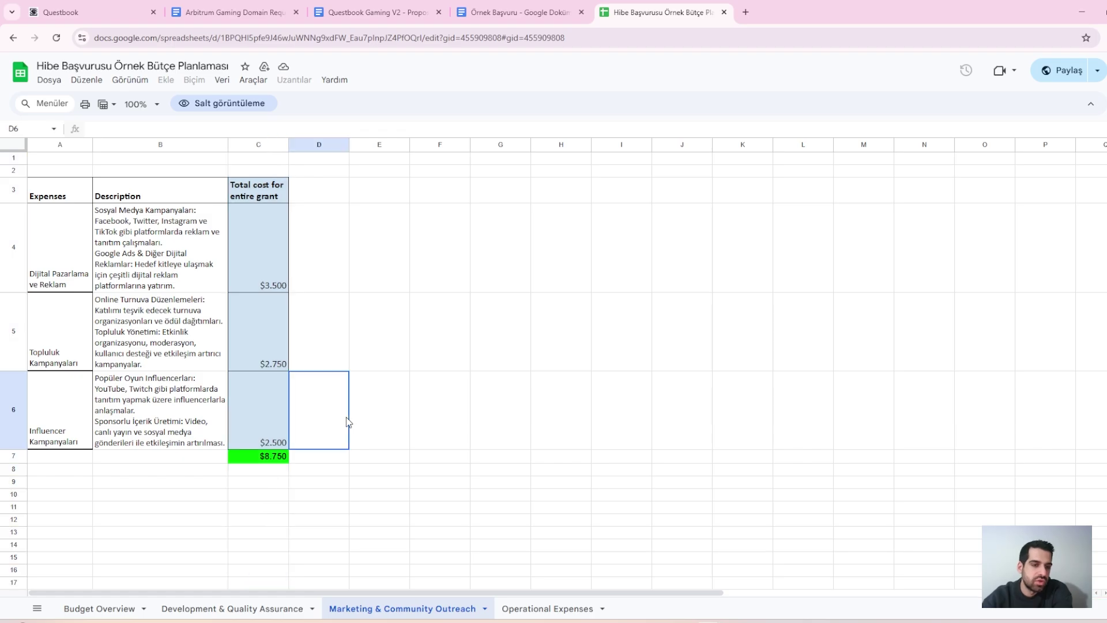
left_click(91, 265)
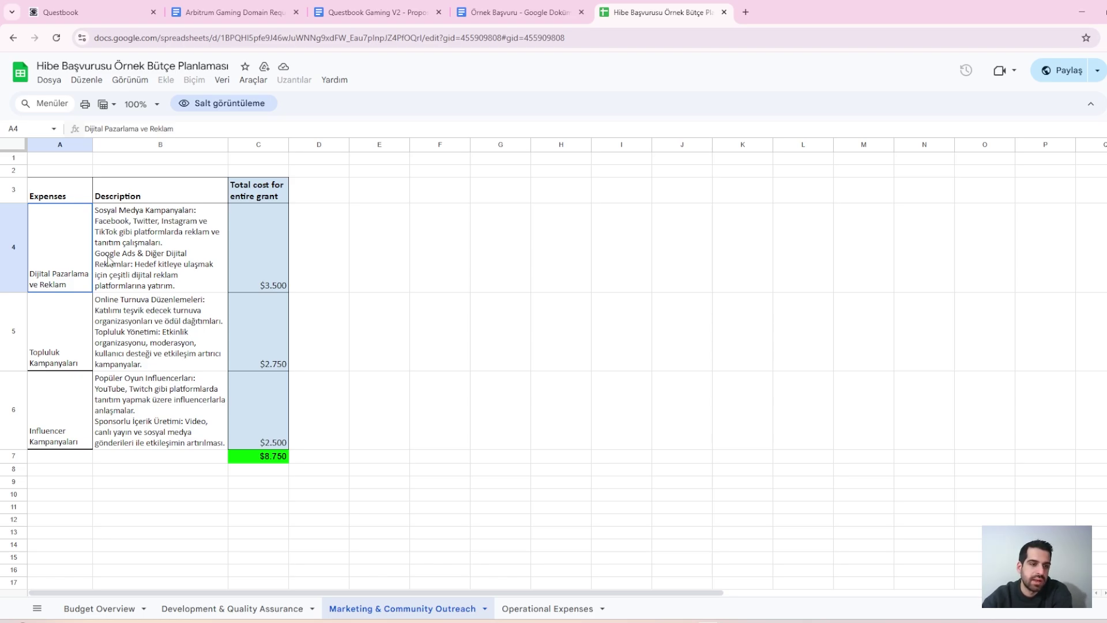
left_click(161, 258)
left_click(265, 278)
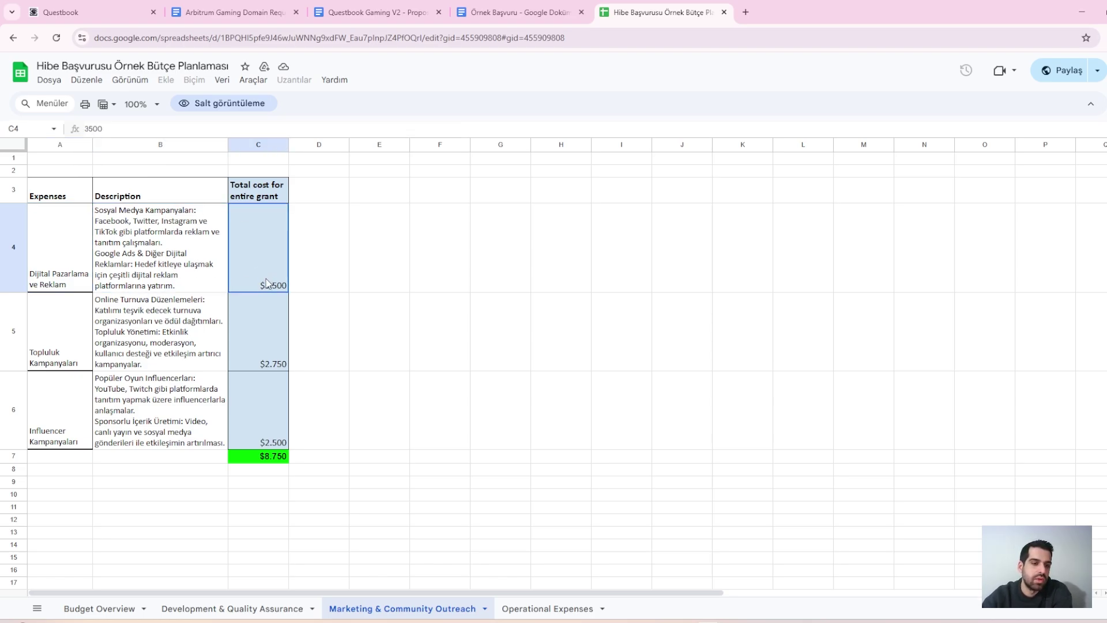
left_click(68, 340)
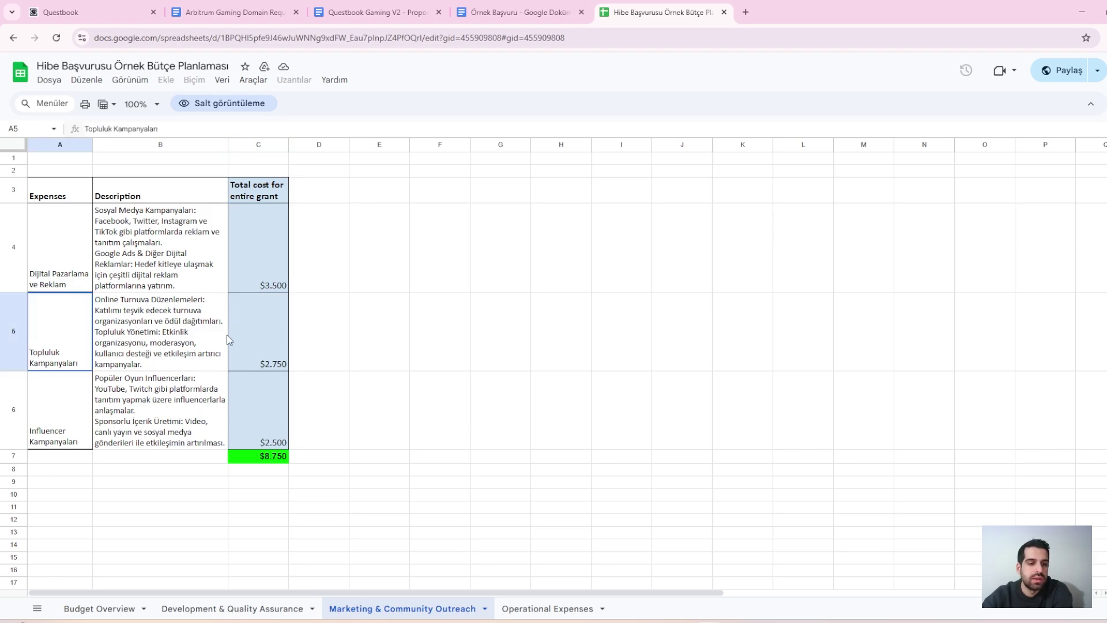
left_click(267, 364)
left_click(38, 438)
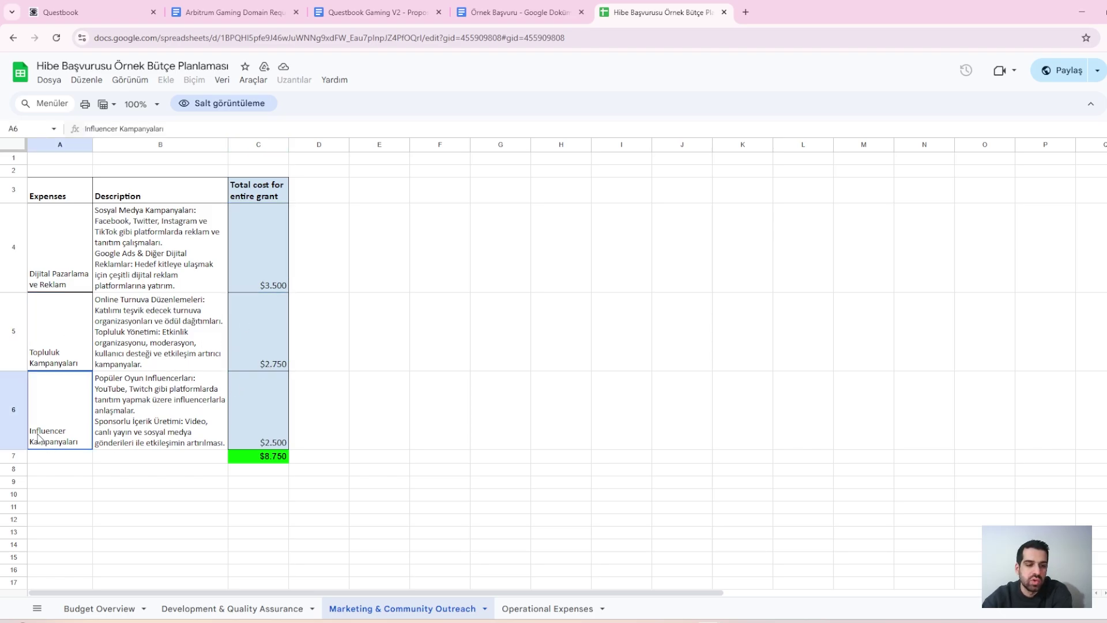
left_click(279, 428)
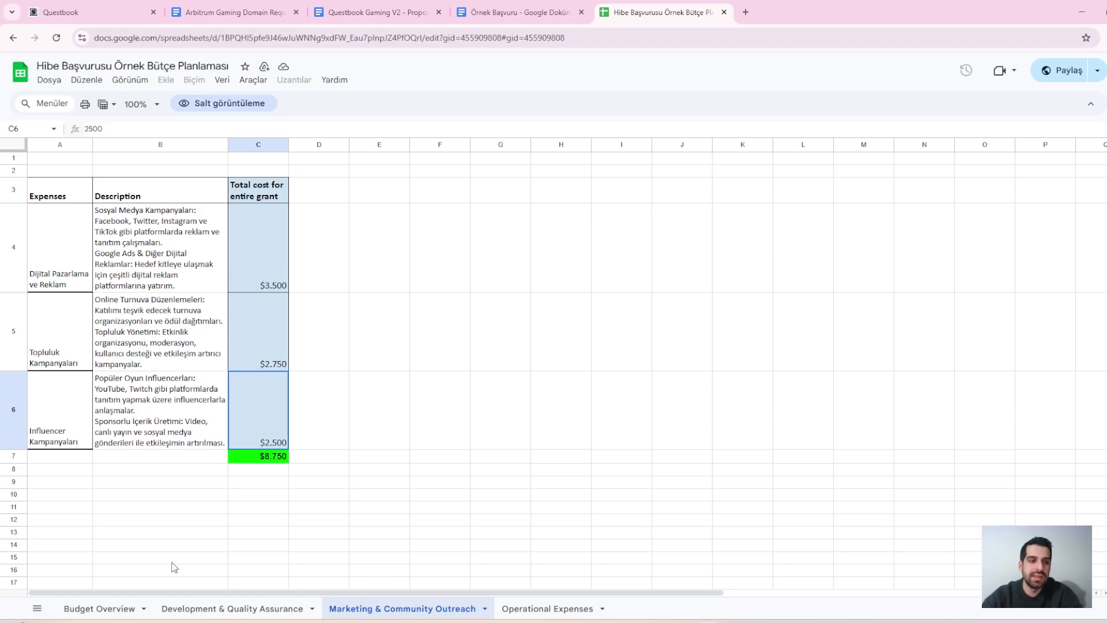
left_click(91, 255)
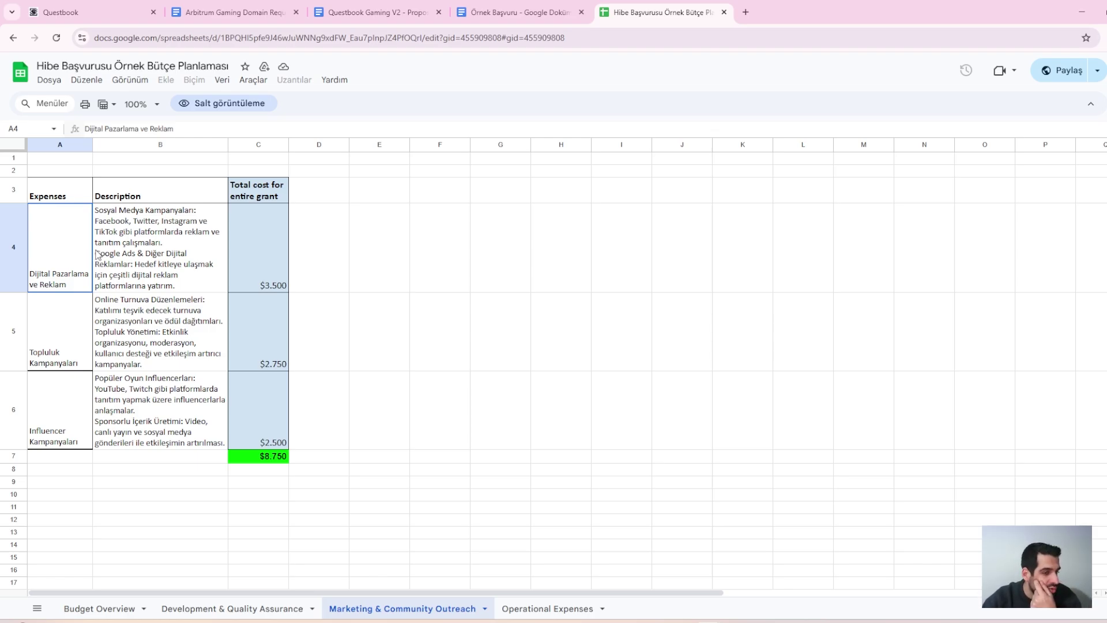
Step: Review the Operational Expenses sheet's cost items, including the emergency fund, and inspect the formula behind the total
left_click(565, 609)
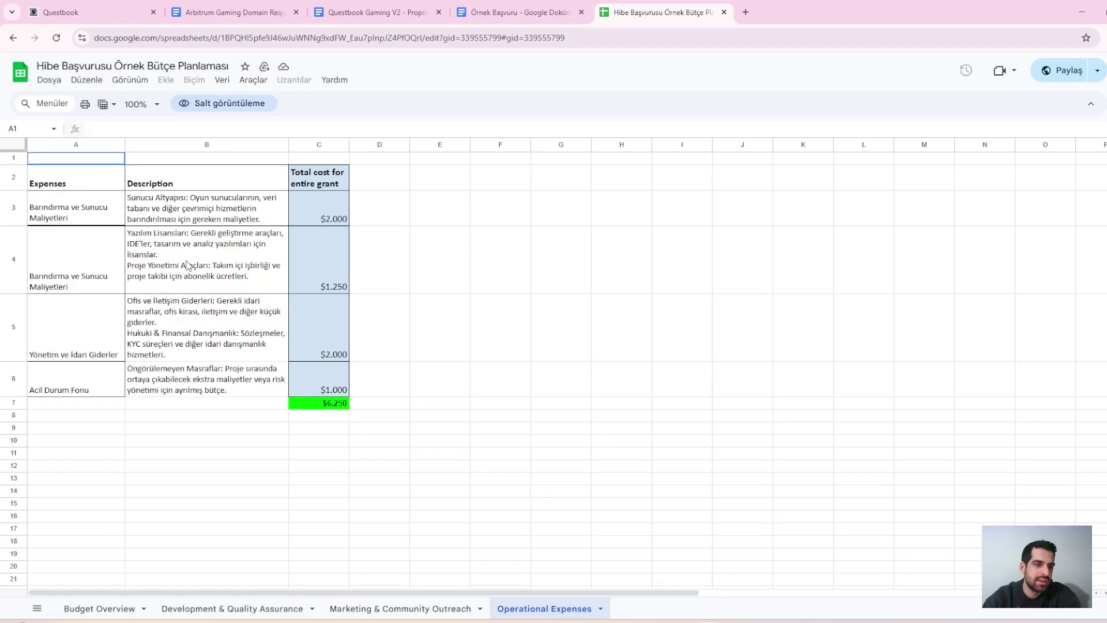
left_click(43, 262)
left_click(114, 336)
key("Up")
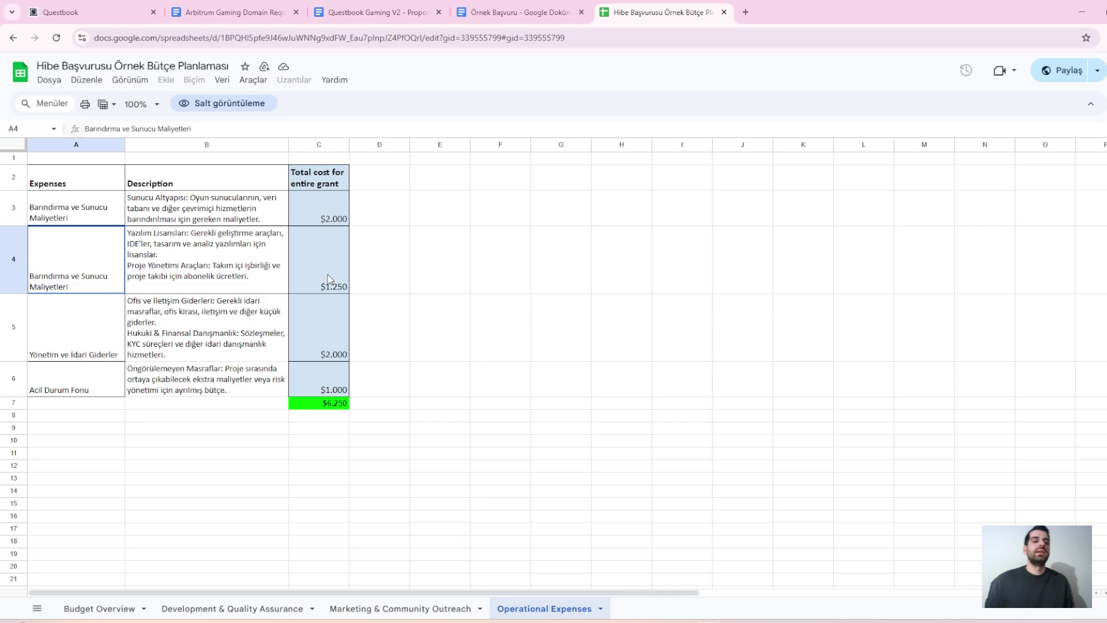
left_click(106, 369)
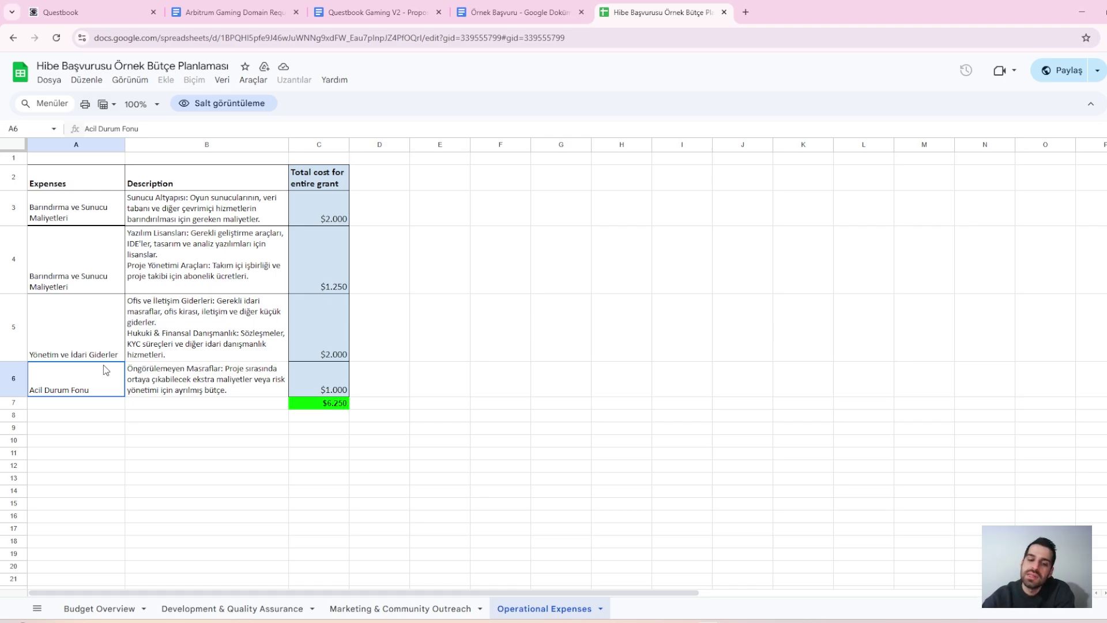
left_click(340, 407)
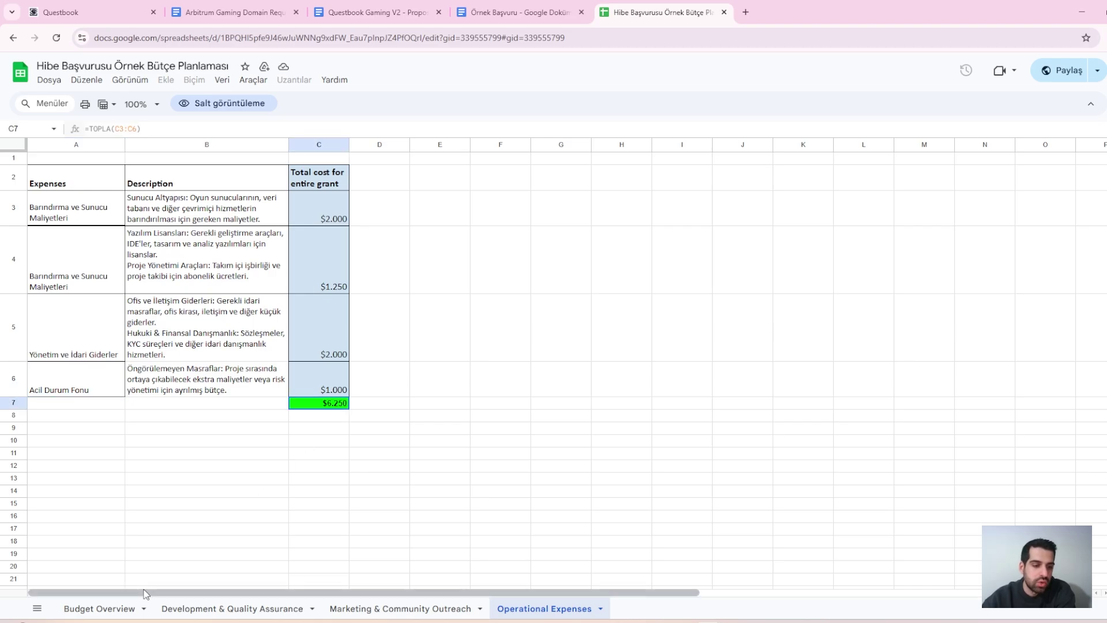
Step: Inspect the Budget Overview's category summary and its blank expense tables for all three categories down to Total Budget
left_click(116, 606)
left_click(316, 302)
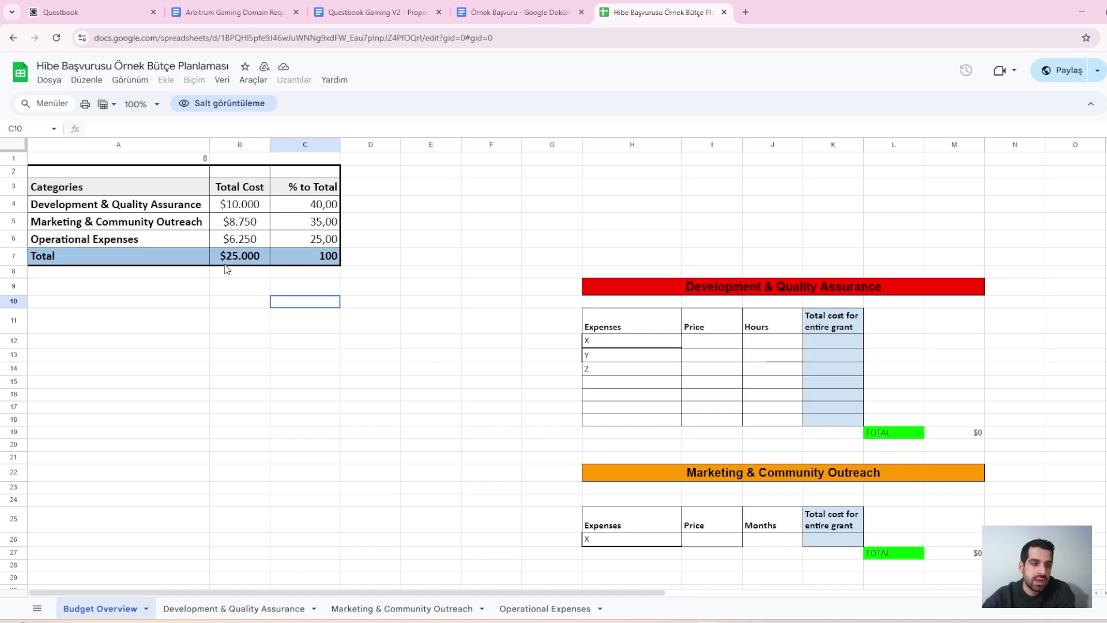
left_click(651, 354)
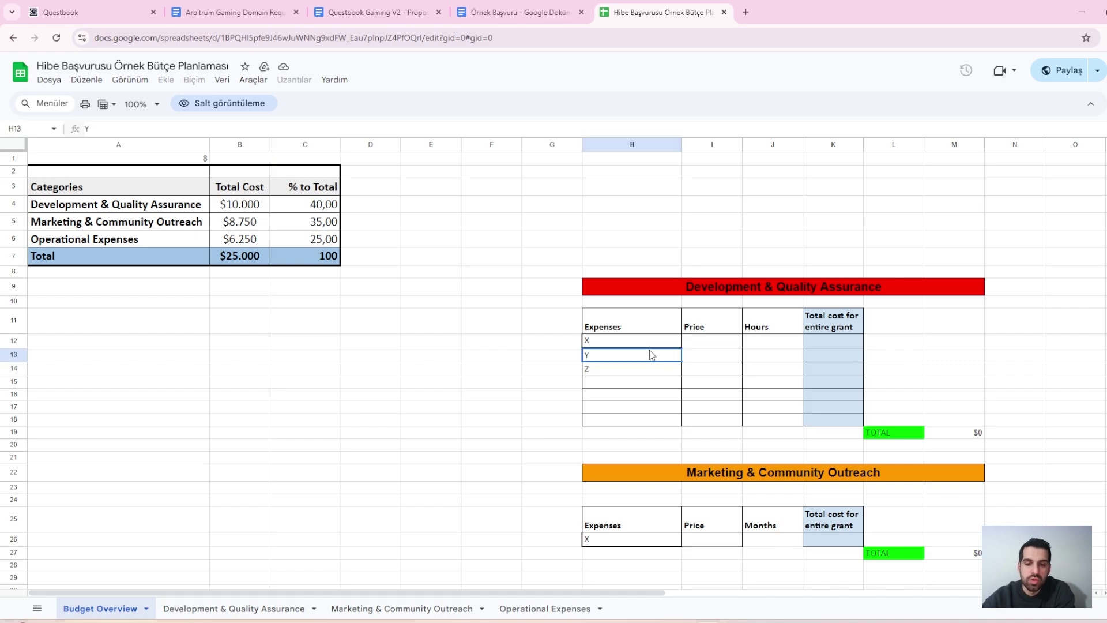
left_click(639, 371)
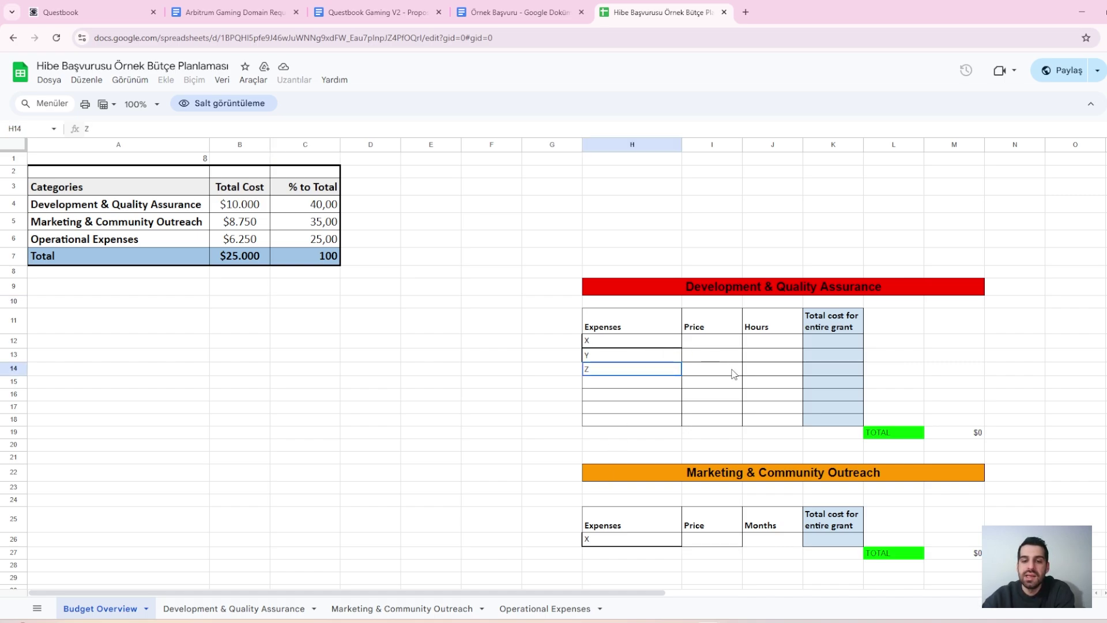
left_click(778, 378)
left_click(724, 374)
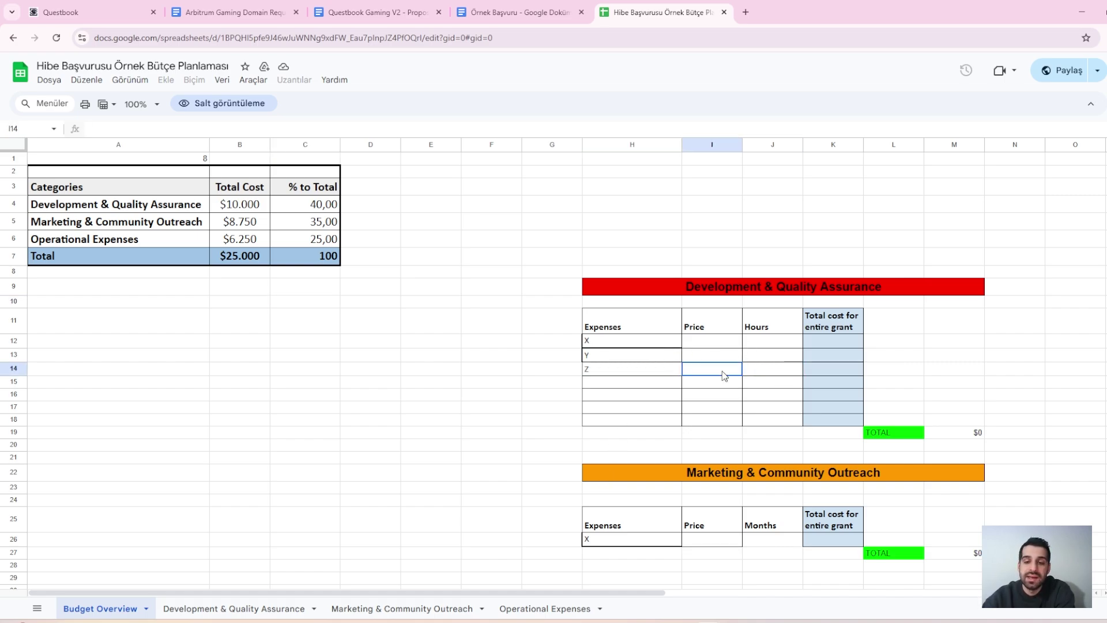
scroll(724, 375, "down", 3)
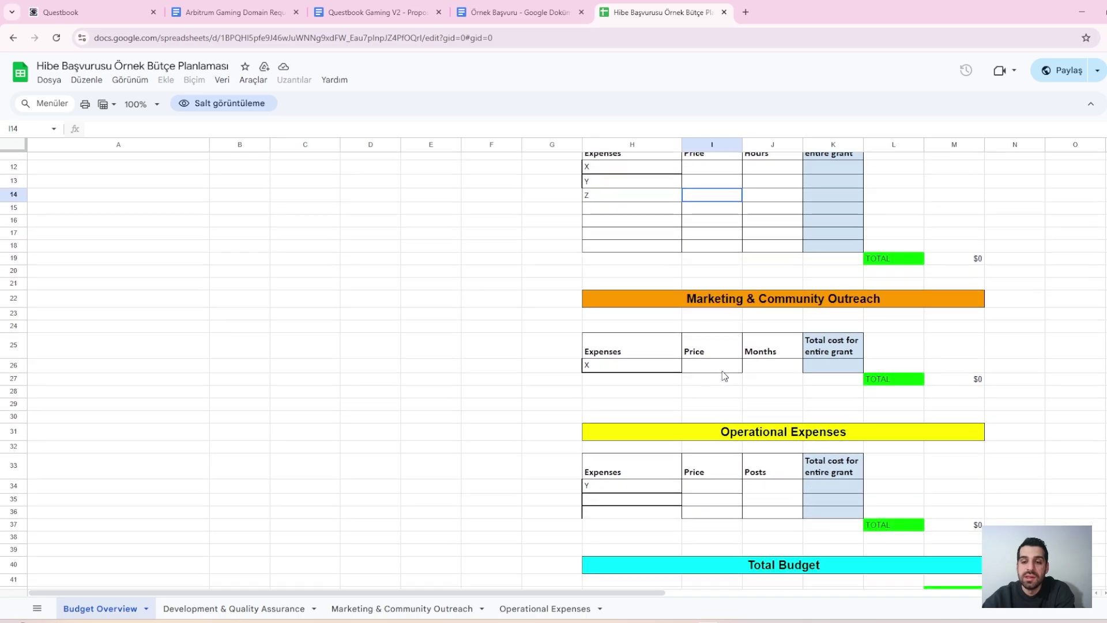
left_click(668, 365)
scroll(750, 438, "down", 3)
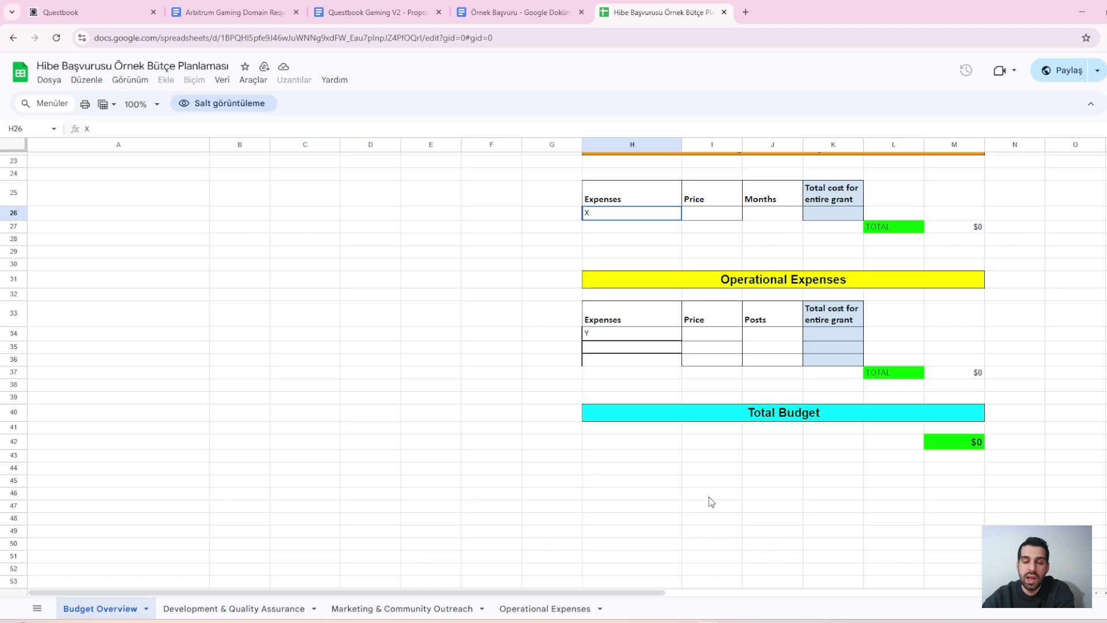
scroll(661, 353, "up", 6)
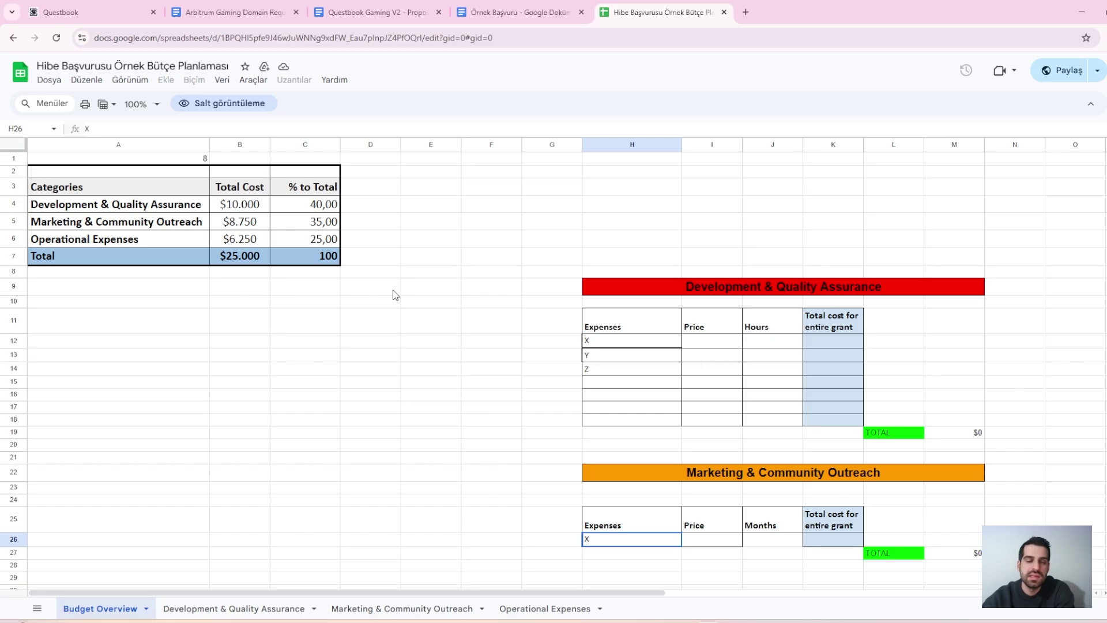
Step: Switch to the Örnek Başvuru document in Google Docs and read the budget breakdown and the three-milestone list
left_click(508, 12)
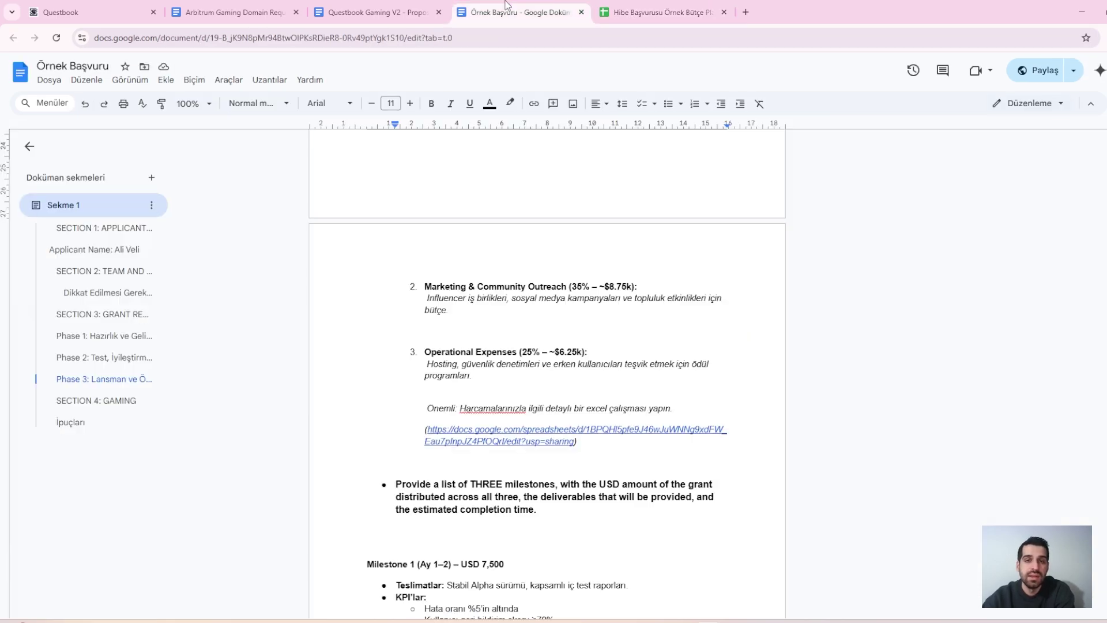
scroll(472, 163, "up", 3)
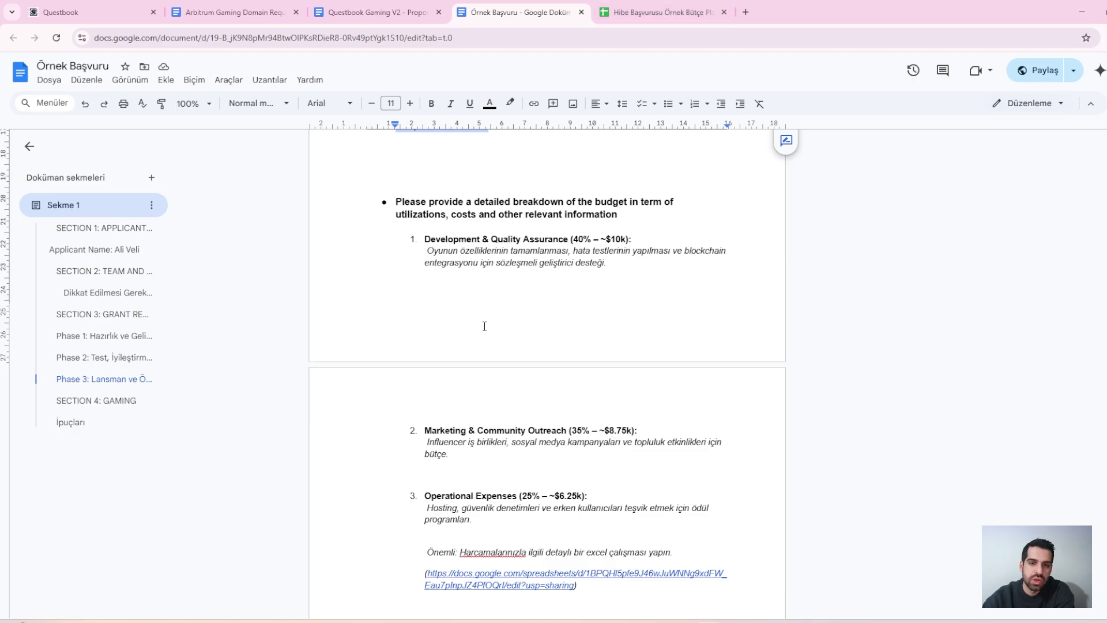
scroll(509, 371, "down", 5)
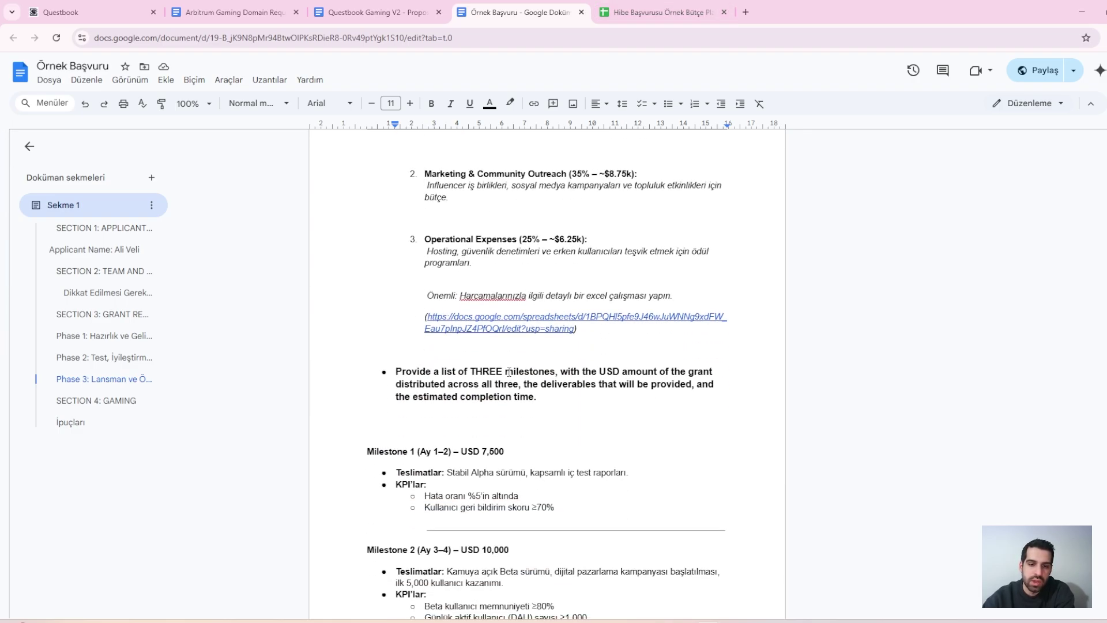
scroll(482, 408, "down", 2)
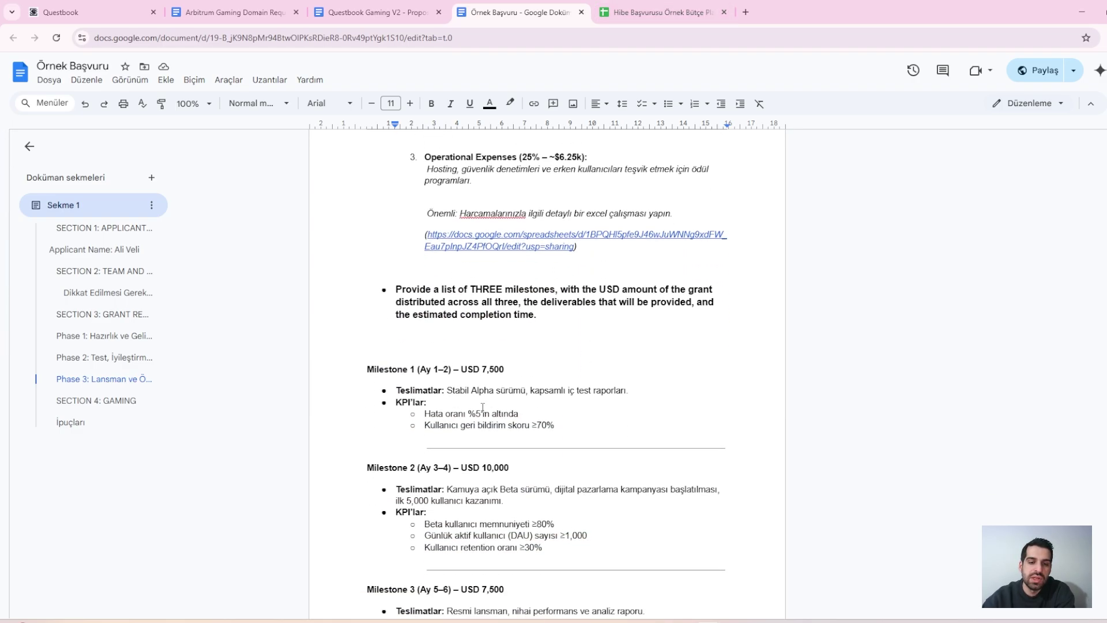
scroll(482, 407, "down", 1)
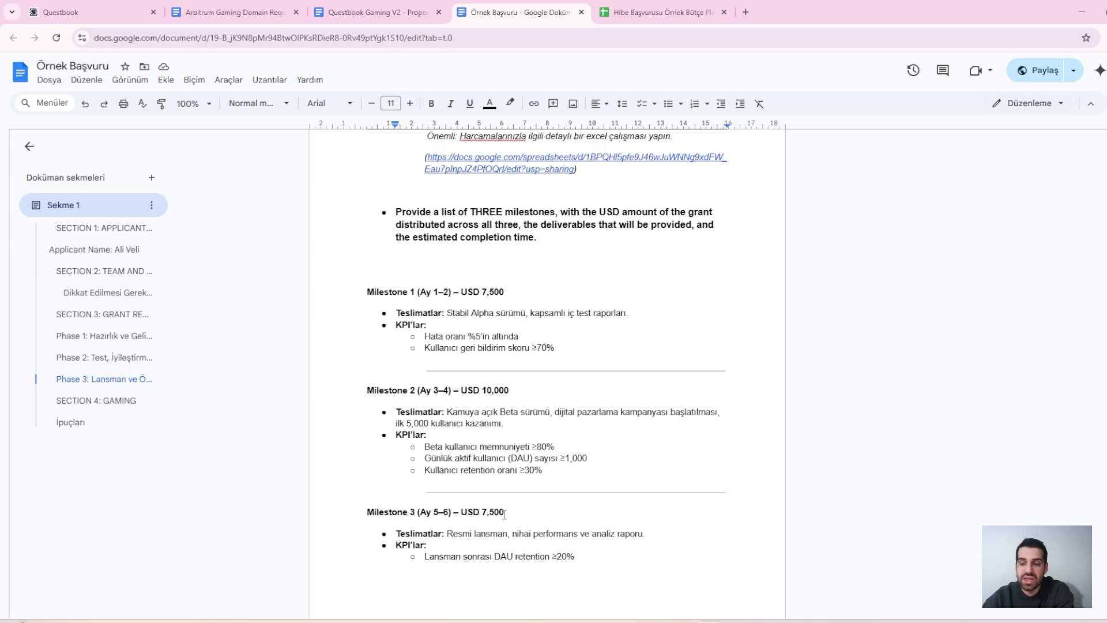
scroll(505, 513, "down", 1)
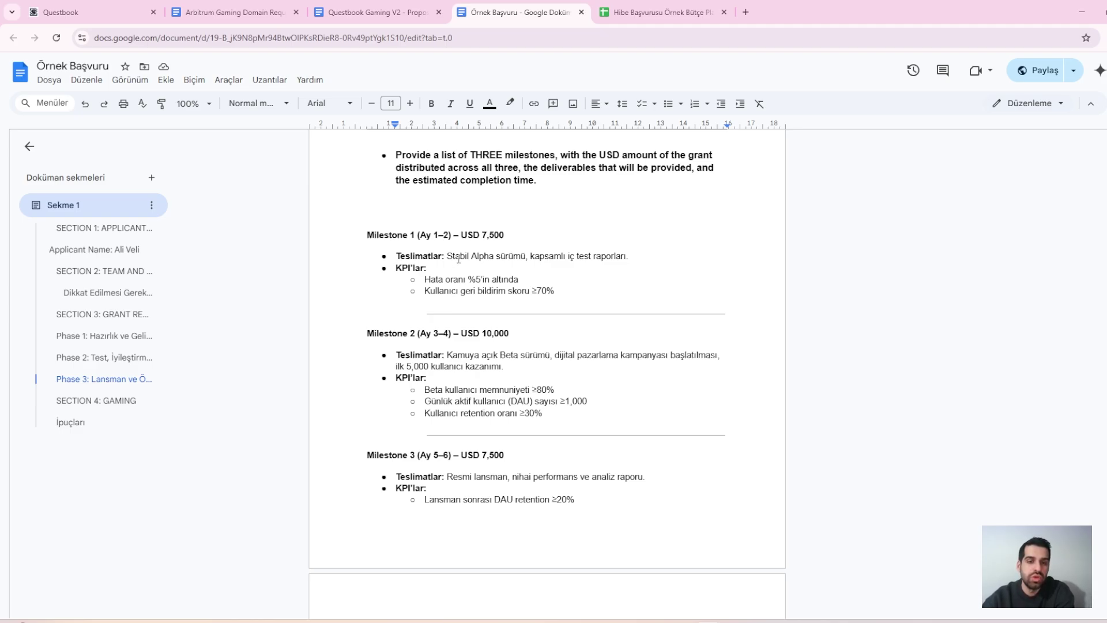
Step: Highlight the Milestone 1 and Milestone 2 headings while reviewing their USD amounts, deliverables and KPIs
double_click(387, 242)
left_click(388, 242)
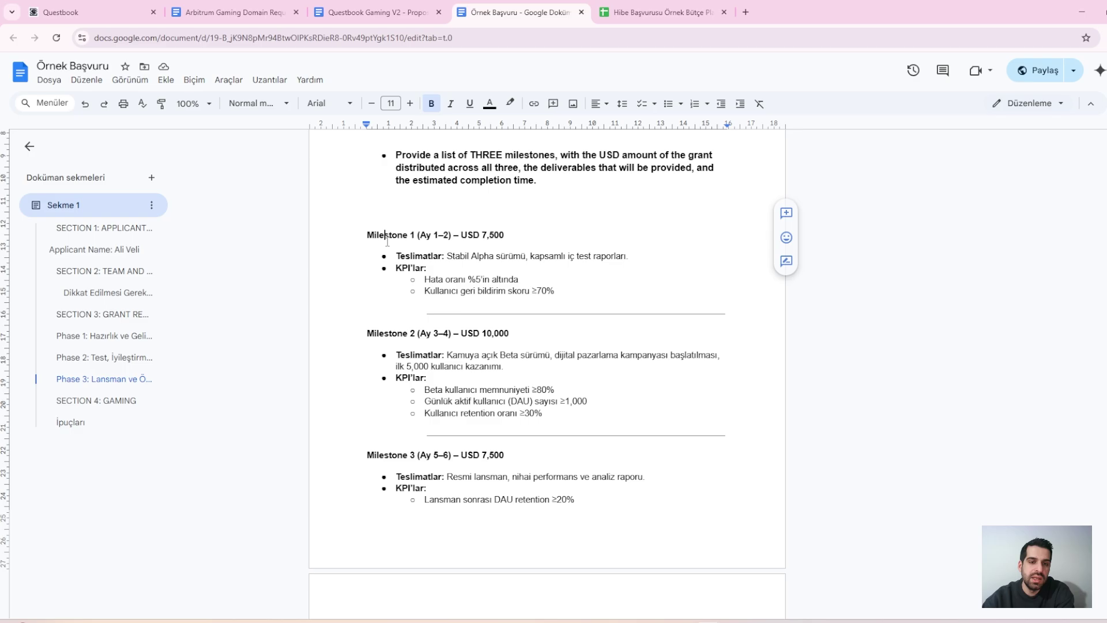
double_click(387, 242)
triple_click(388, 243)
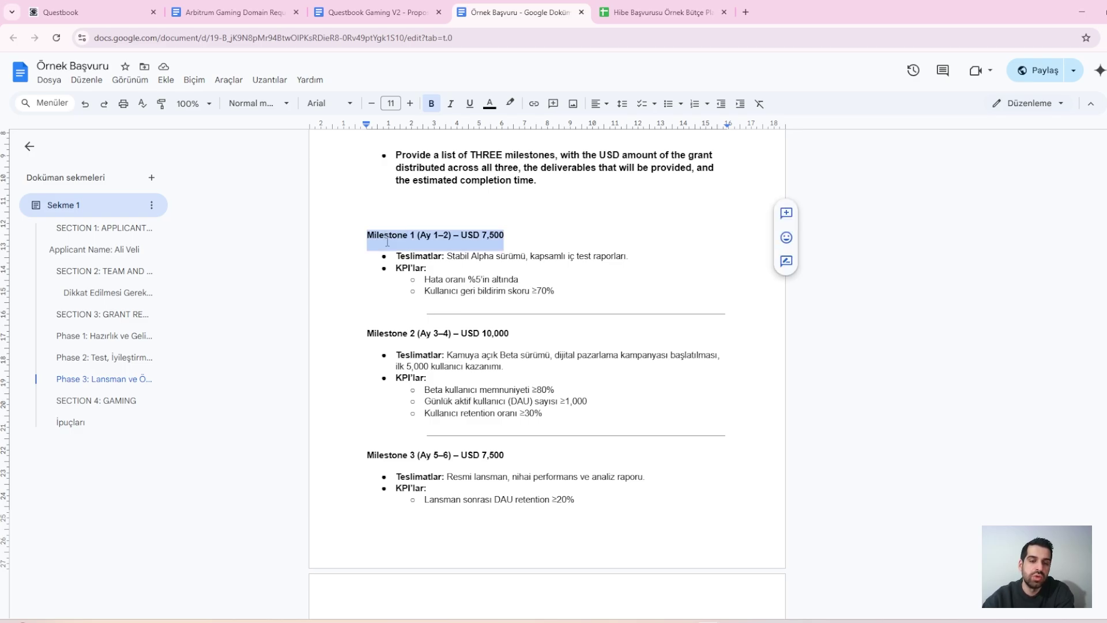
left_click(494, 267)
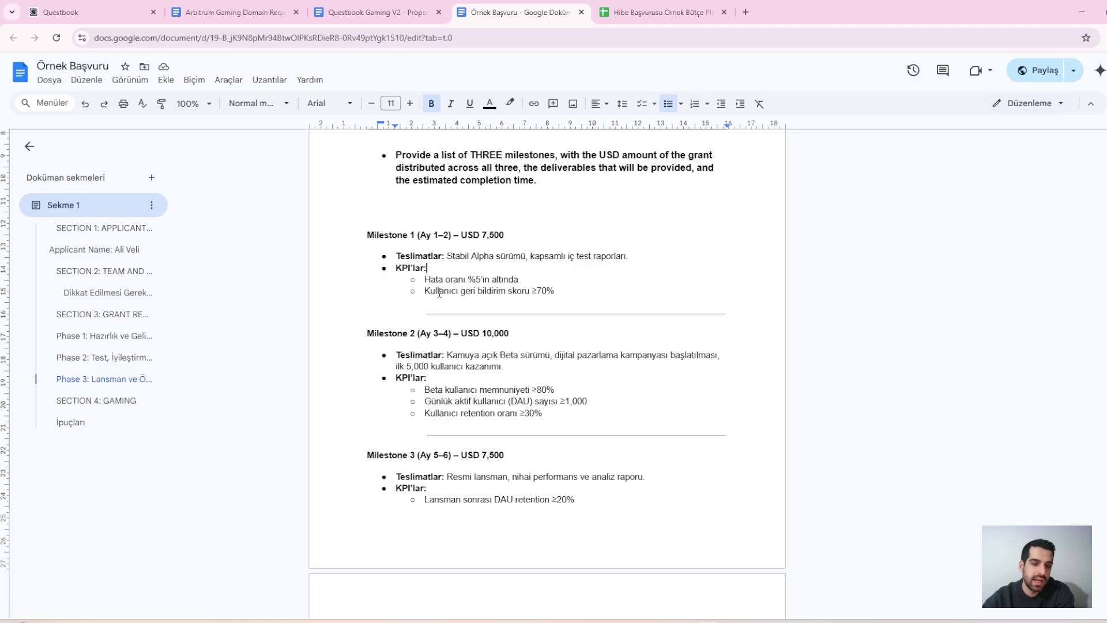
triple_click(500, 332)
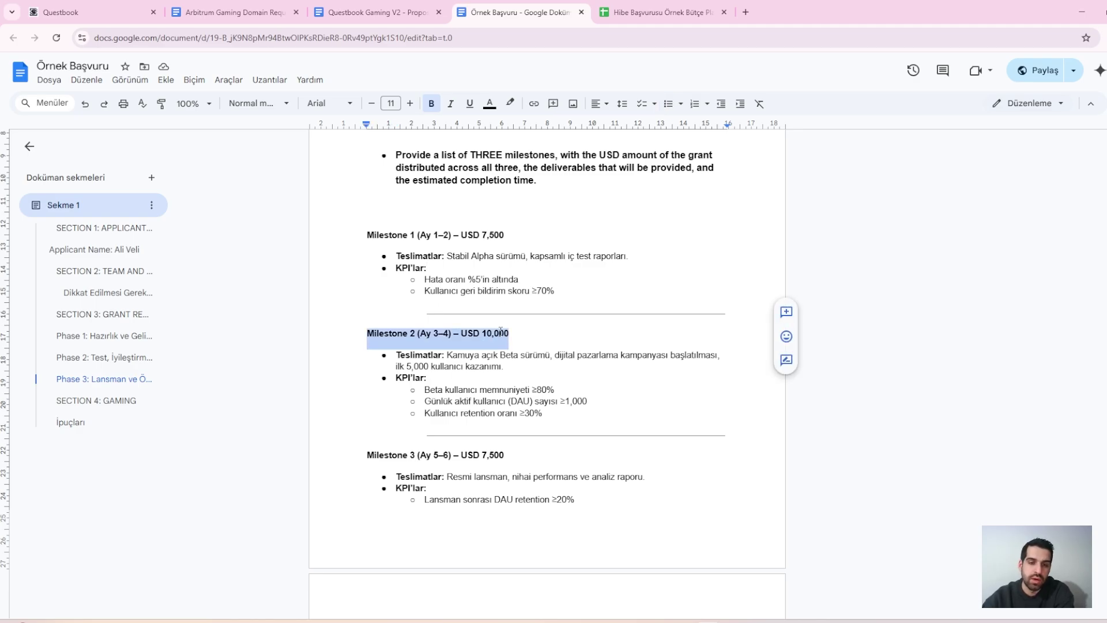
Step: Review Milestone 3's KPIs, then highlight the question on estimated maximum completion time and read the answers below it
scroll(418, 441, "down", 3)
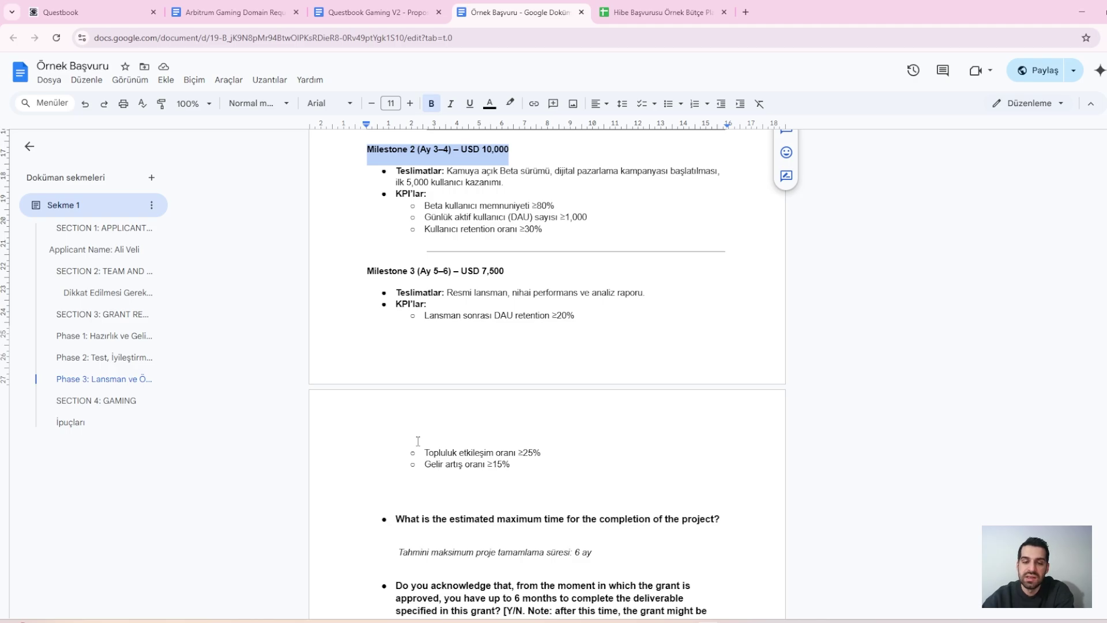
scroll(418, 442, "down", 3)
left_click(507, 341)
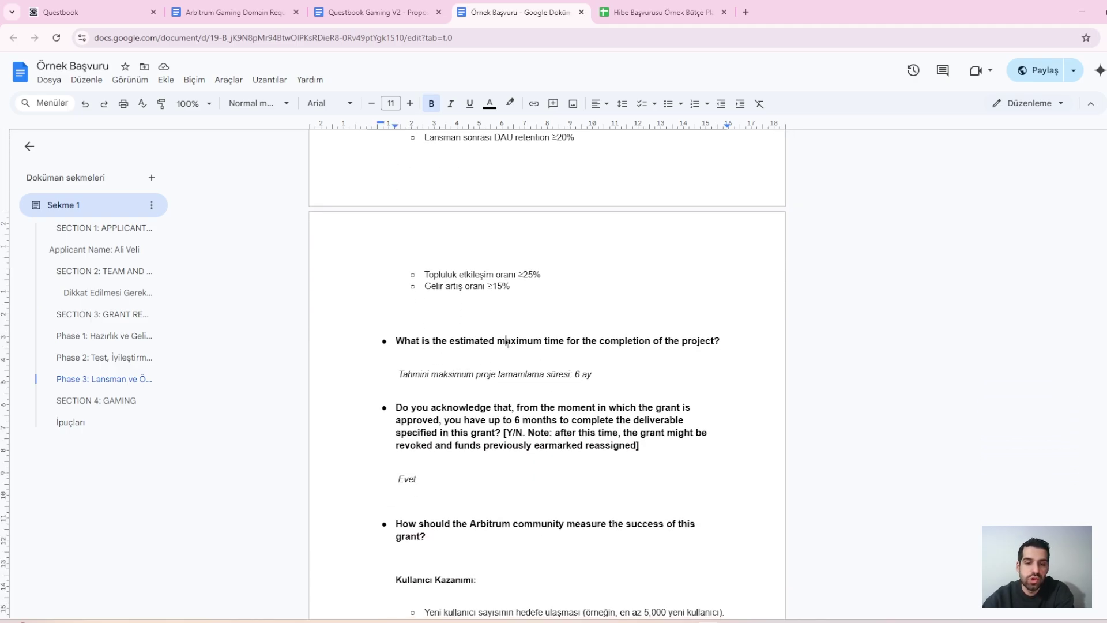
triple_click(508, 341)
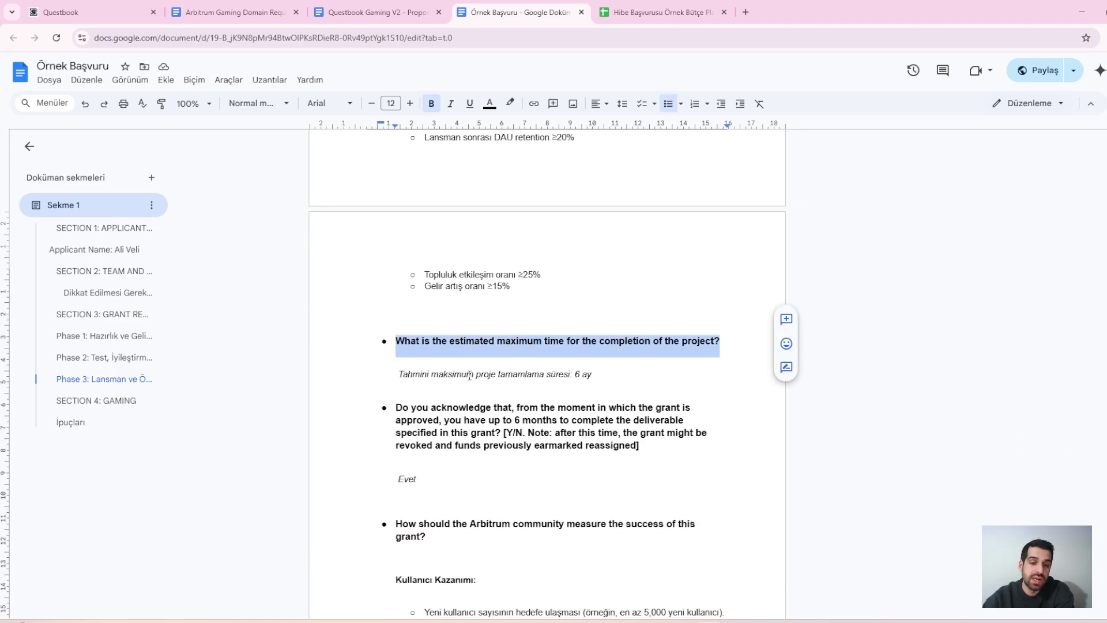
scroll(441, 438, "down", 2)
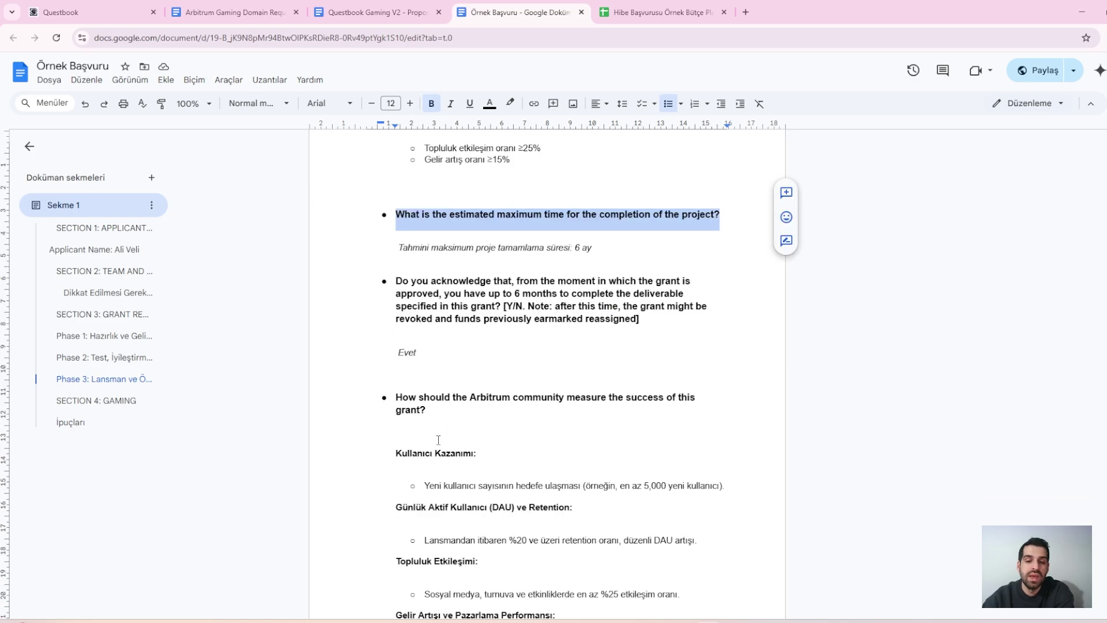
Step: Skim the rest of the application through the İpuçları section and return to the milestone list
scroll(438, 439, "down", 15)
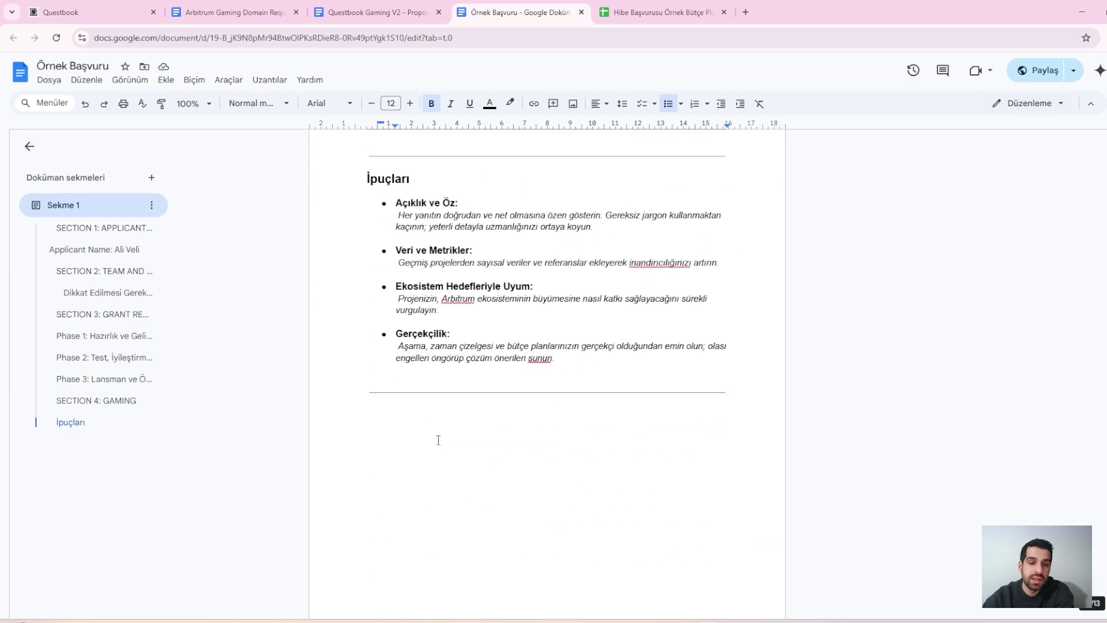
scroll(439, 440, "up", 15)
scroll(438, 440, "up", 6)
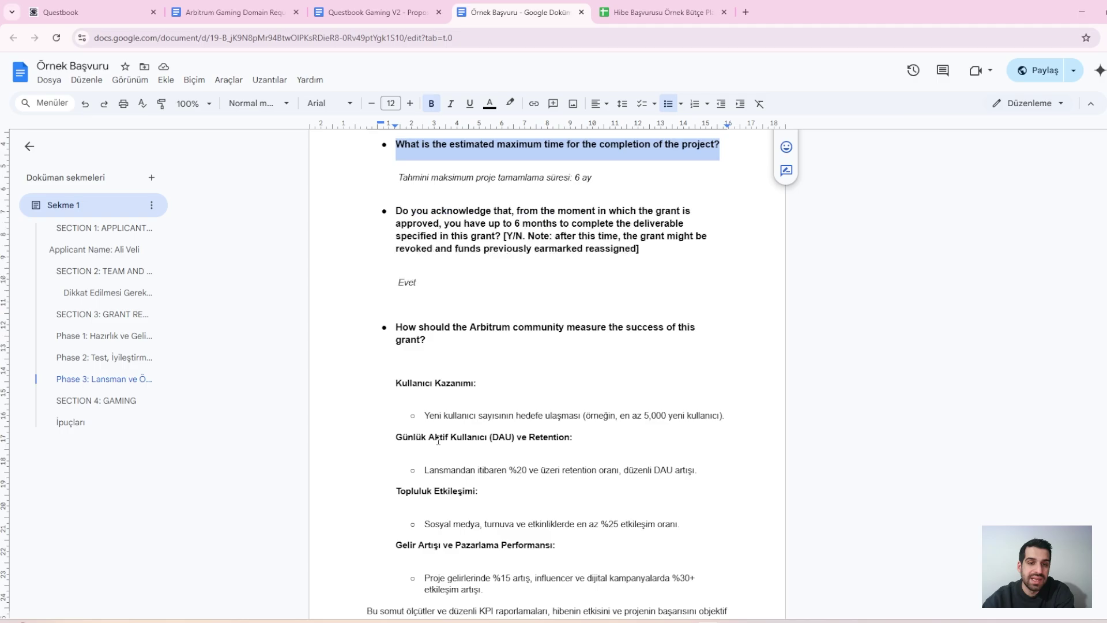
left_click(446, 344)
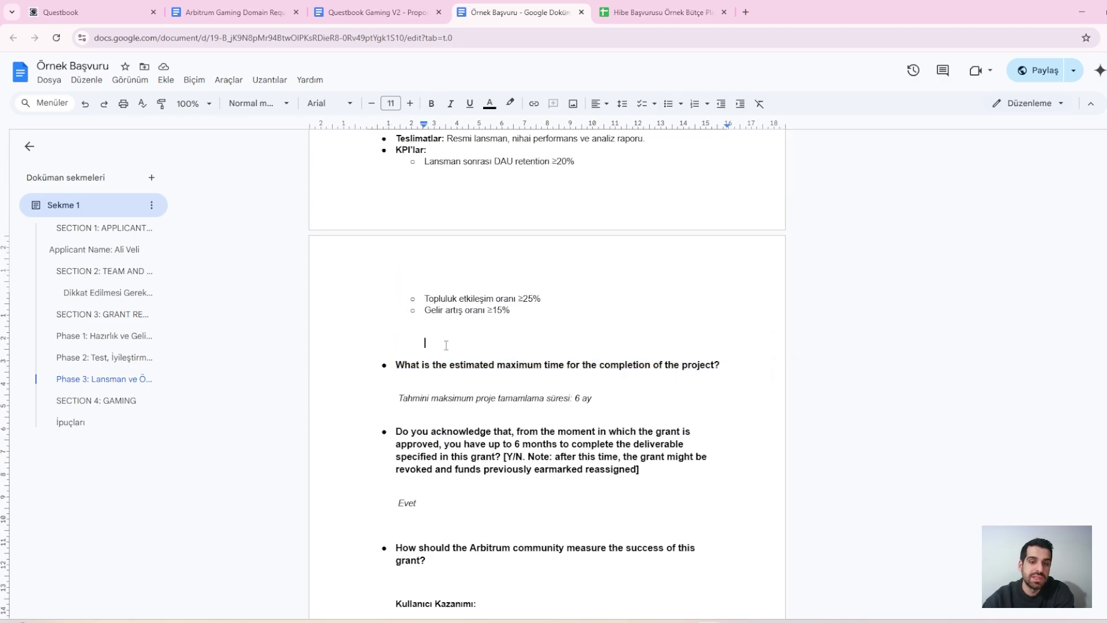
scroll(445, 344, "up", 4)
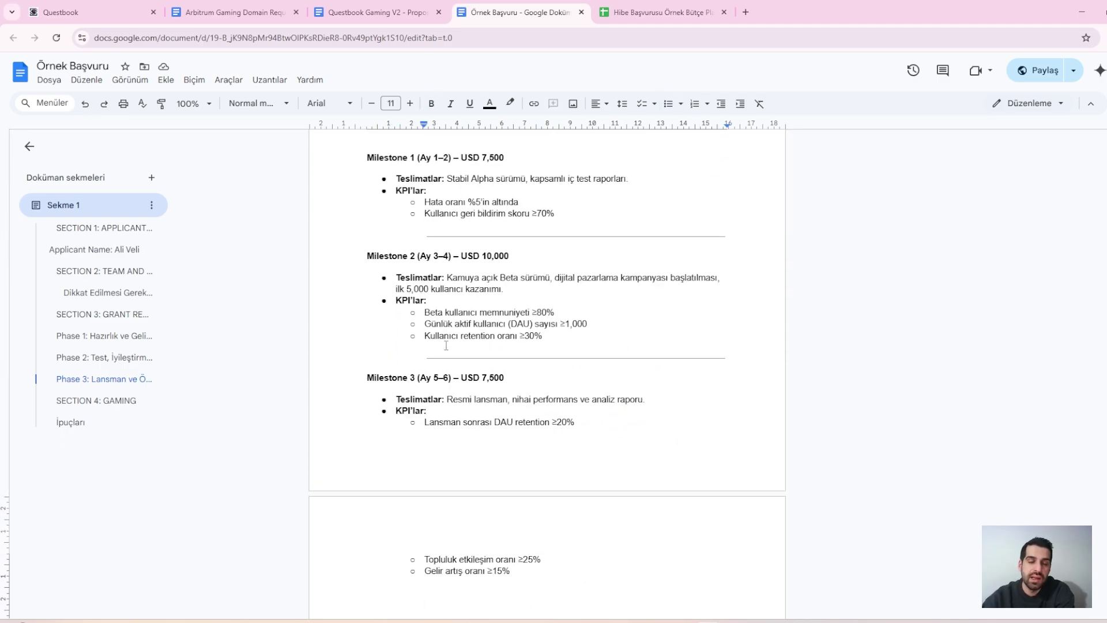